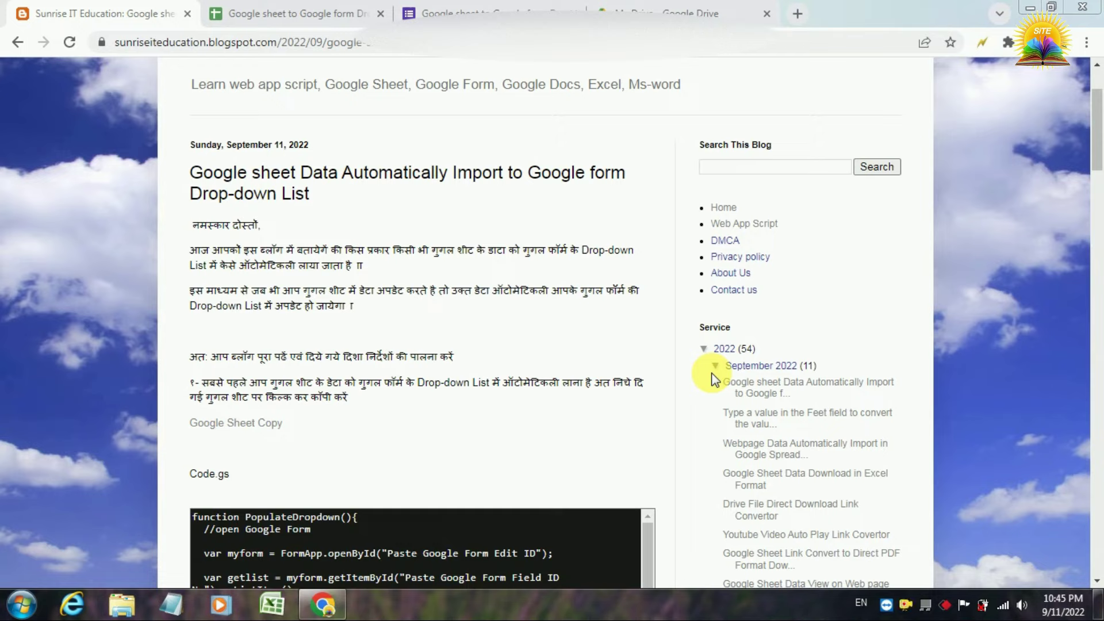
# Check the Country Name dropdown, then add China below Shree Lanka in the Dropdown sheet
pyautogui.click(517, 11)
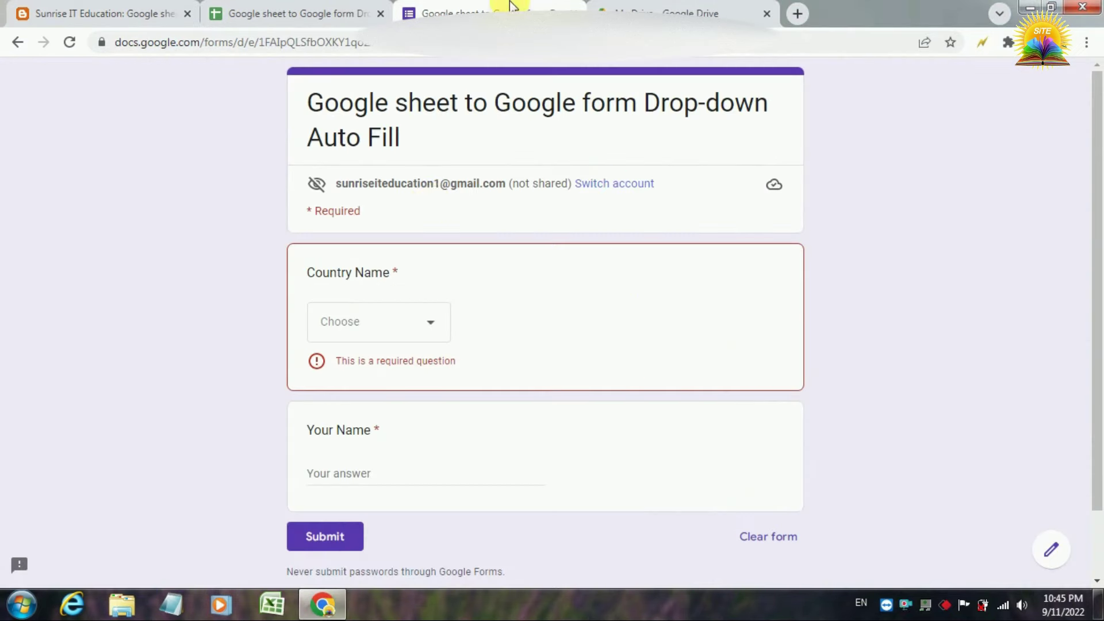
pyautogui.click(414, 327)
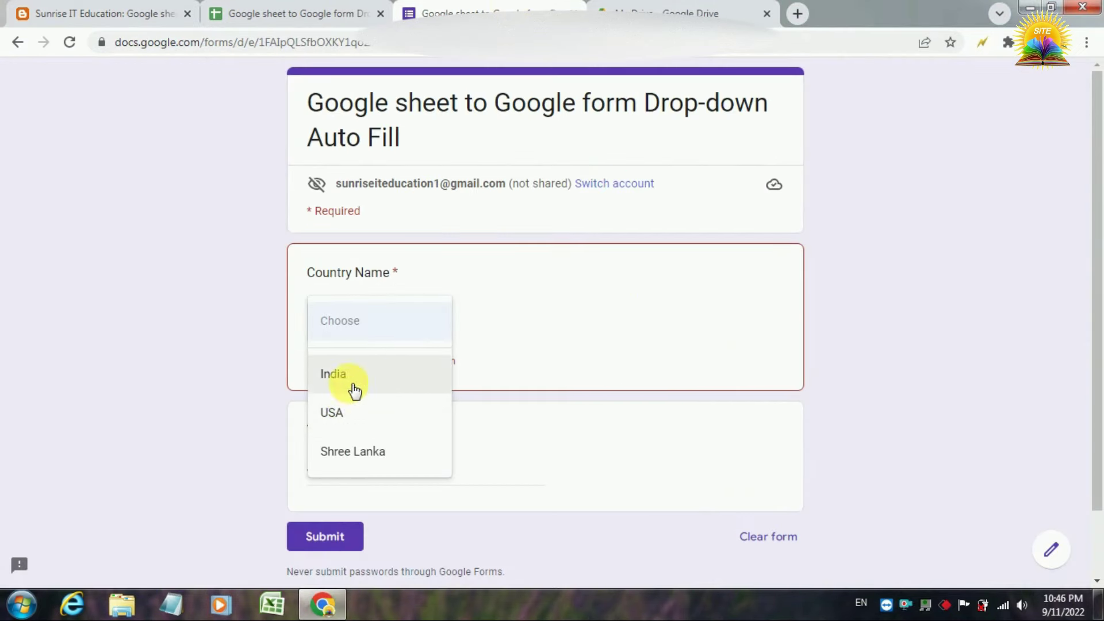
pyautogui.click(328, 11)
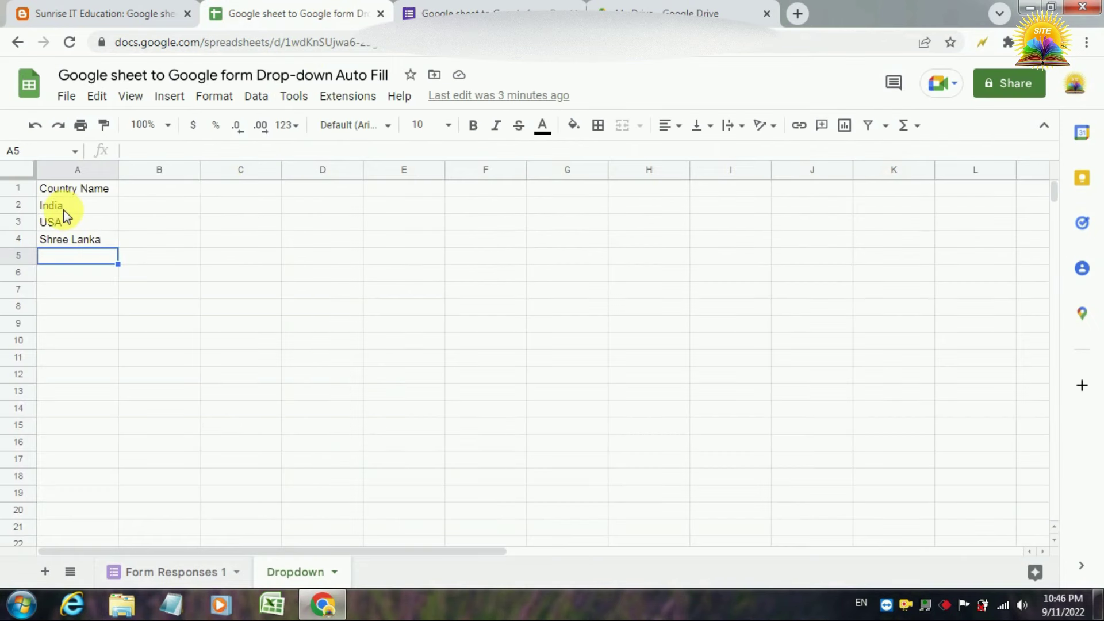
pyautogui.moveTo(64, 208); pyautogui.dragTo(68, 241)
pyautogui.click(66, 258)
pyautogui.write('China')
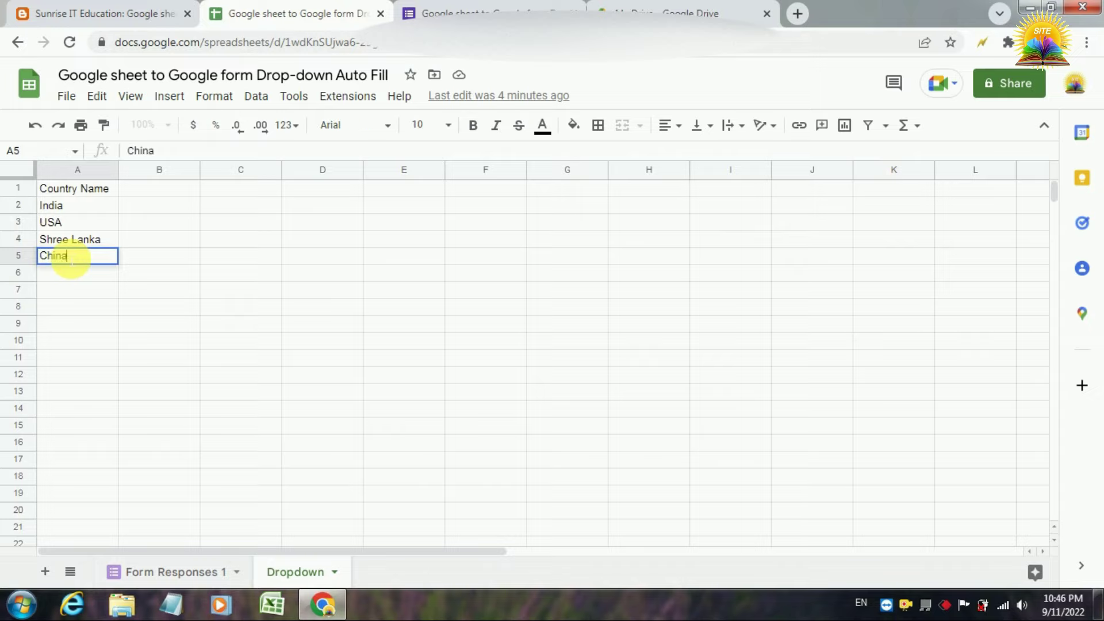
pyautogui.press('Return')
pyautogui.click(129, 359)
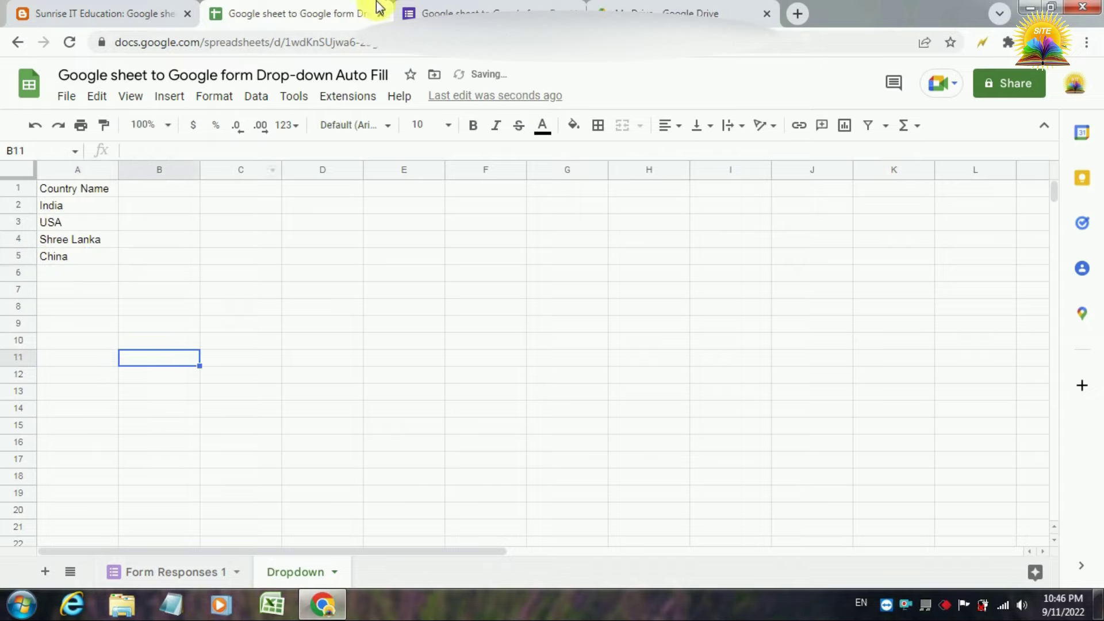
# Reload the form and confirm China now appears in the Country Name dropdown
pyautogui.click(443, 12)
pyautogui.click(414, 42)
pyautogui.press('Return')
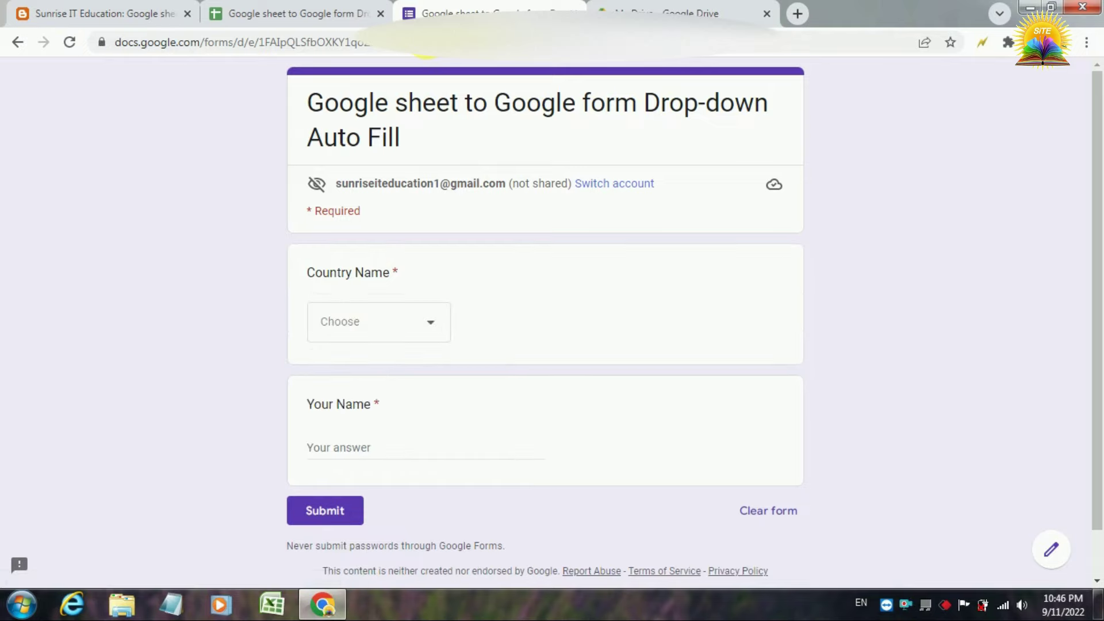
pyautogui.click(379, 331)
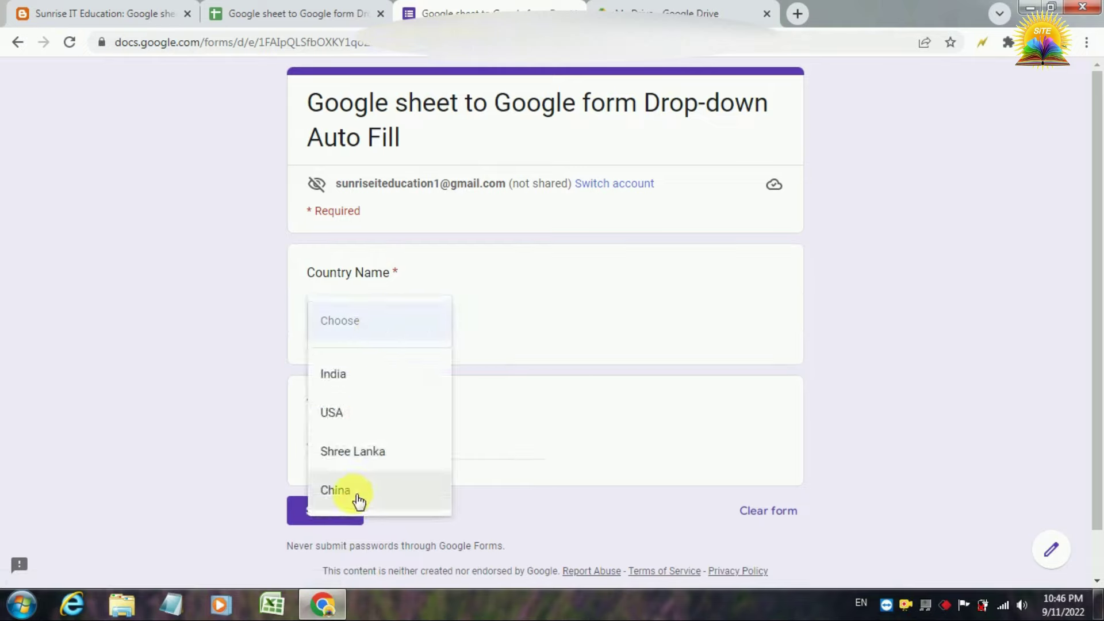
pyautogui.click(503, 343)
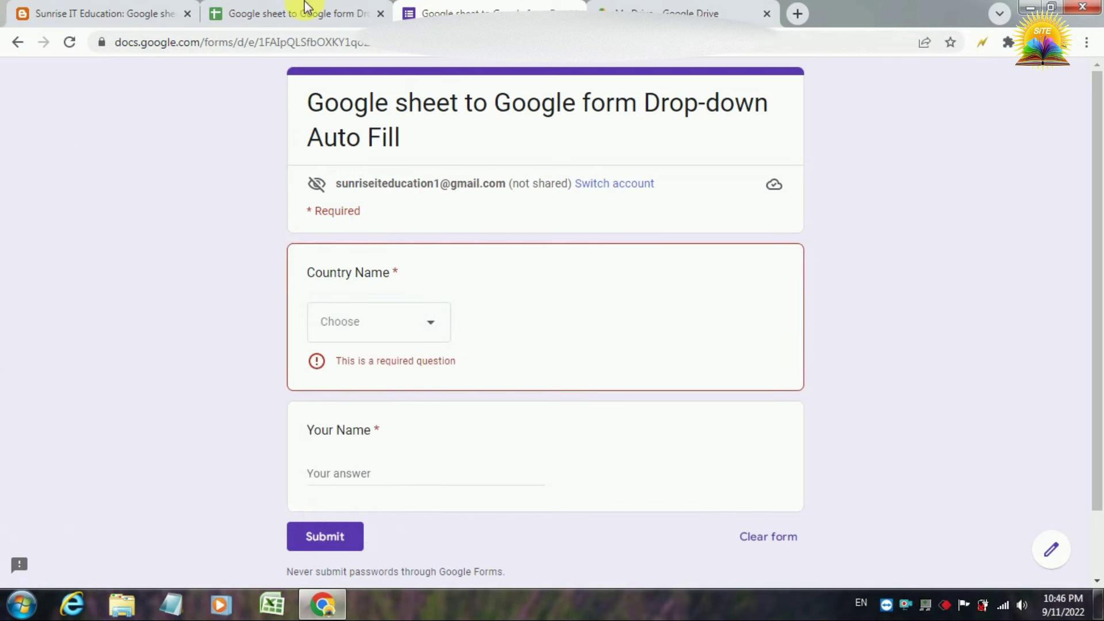
# Add Japan below China in the sheet, then reload the form to confirm it appears
pyautogui.click(305, 13)
pyautogui.click(57, 278)
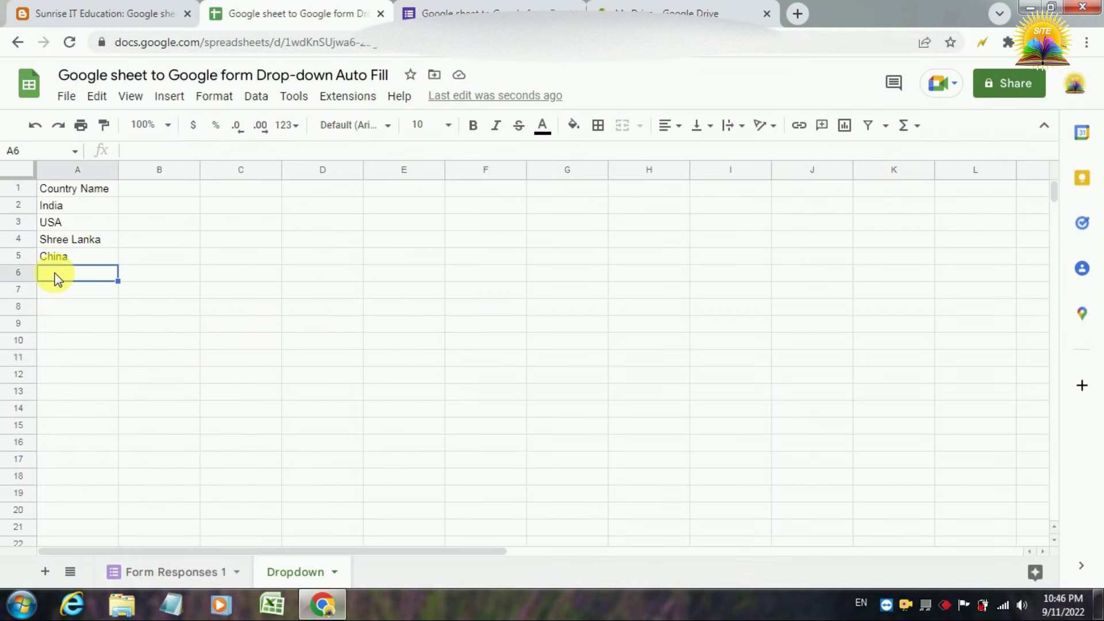
pyautogui.write('Japan')
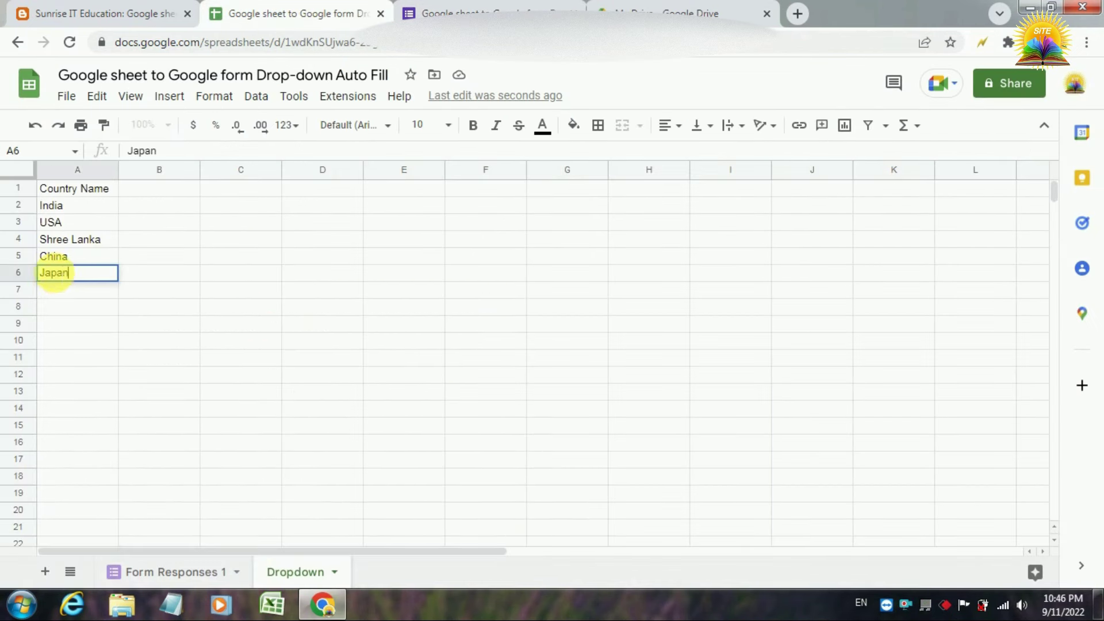
pyautogui.press('Return')
pyautogui.click(473, 9)
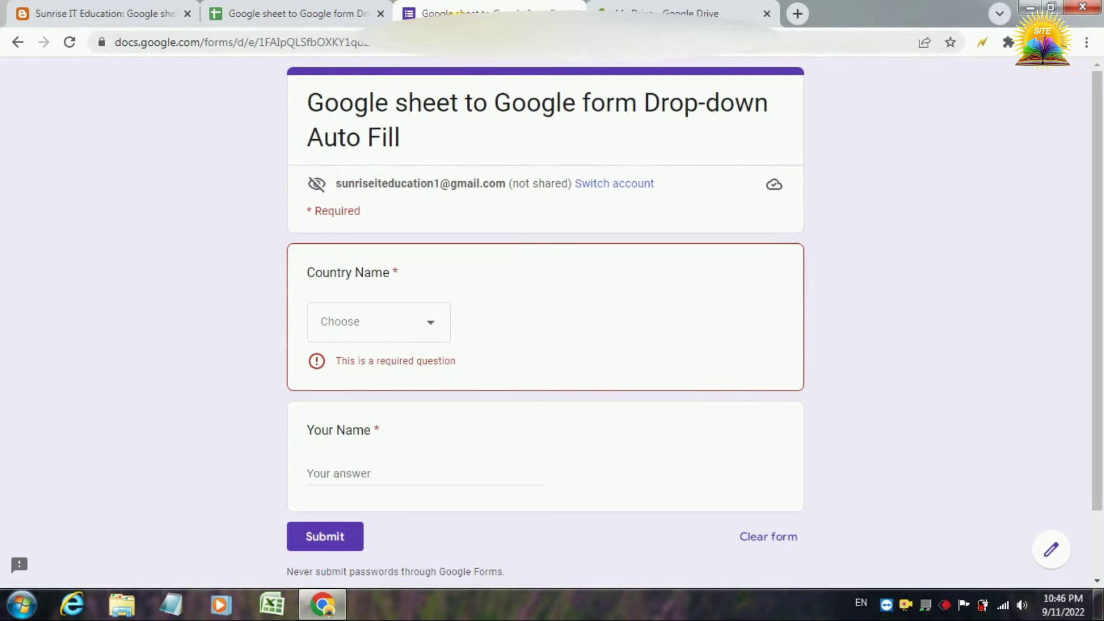
pyautogui.hotkey('ctrl', 'l')
pyautogui.press('Return')
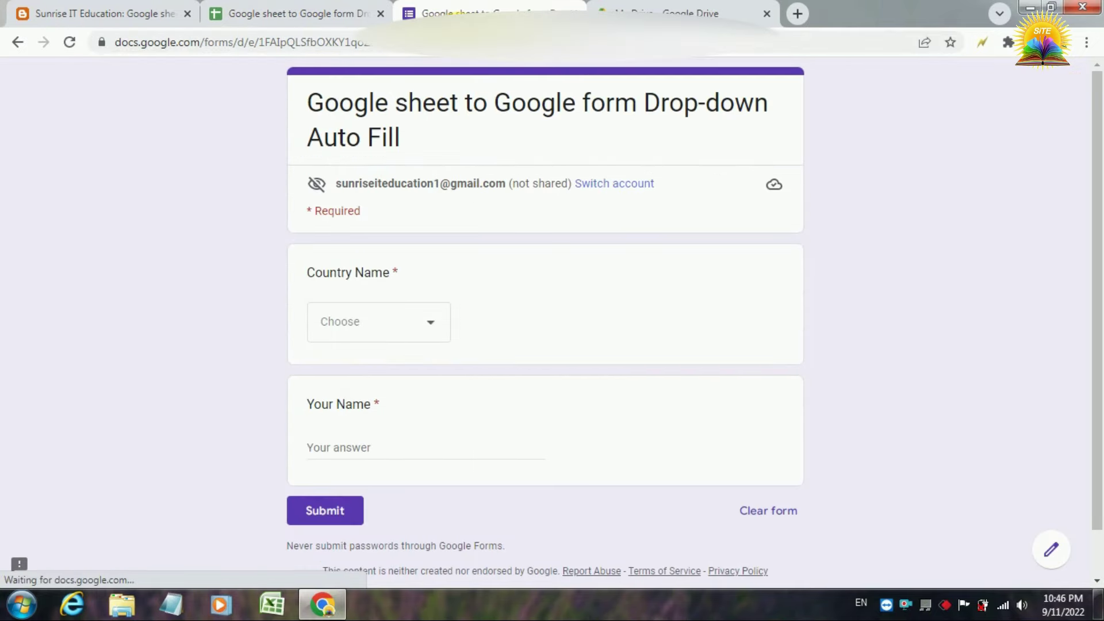
pyautogui.click(380, 332)
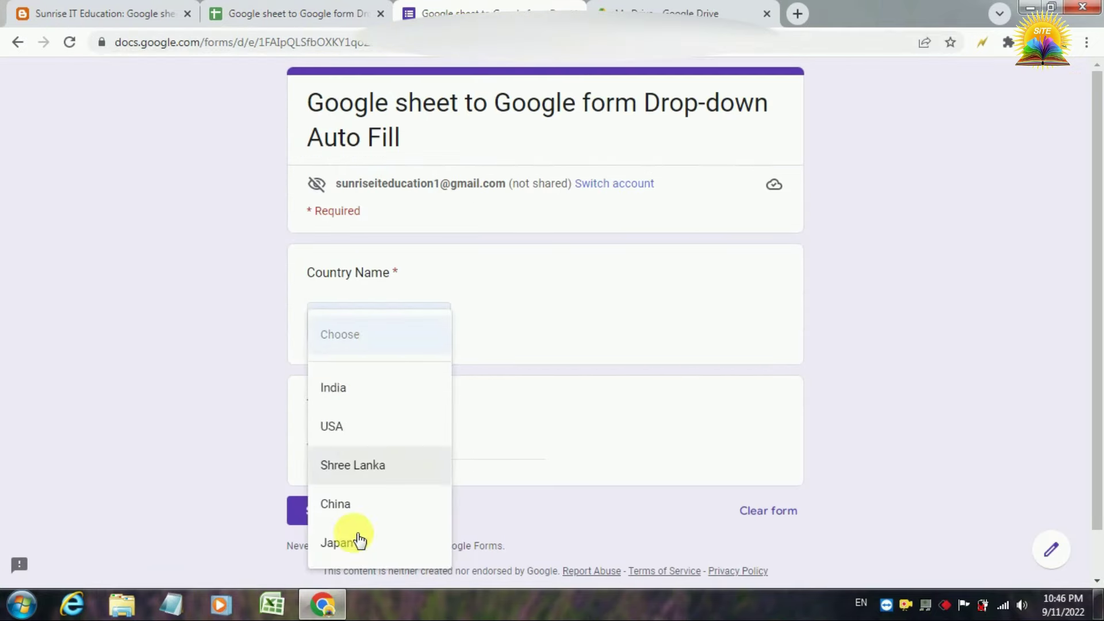
# Enter 1 and 2 in cells A7 and A8 of the Dropdown sheet
pyautogui.click(299, 13)
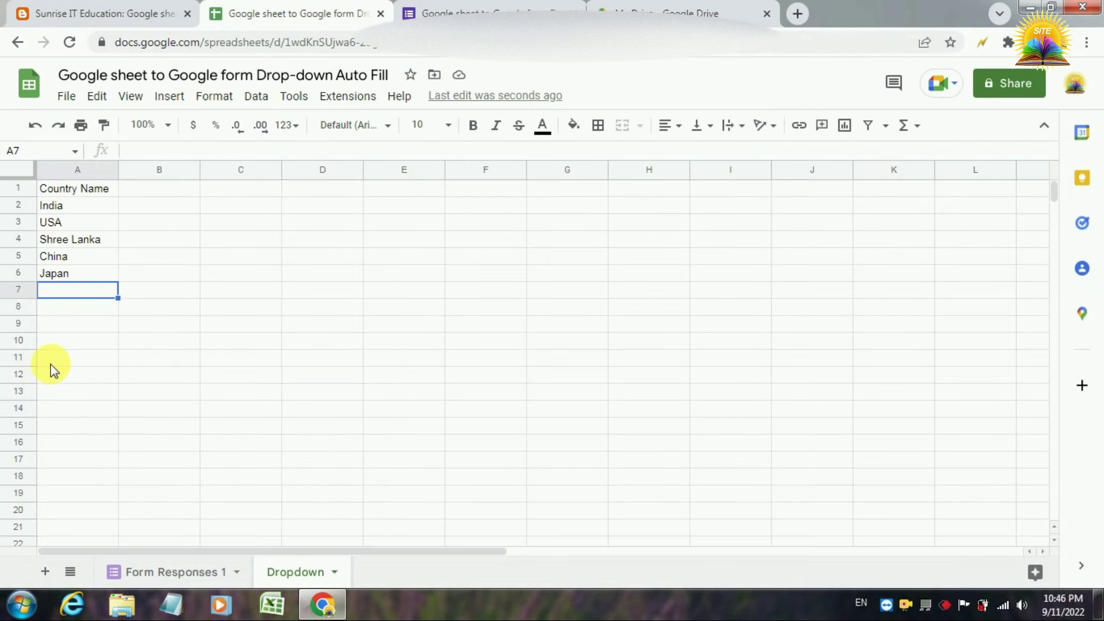
pyautogui.write('1')
pyautogui.press('Return')
pyautogui.write('2')
pyautogui.press('Return')
# Extend the number series down to A18 so the column holds 1 to 12
pyautogui.write('3')
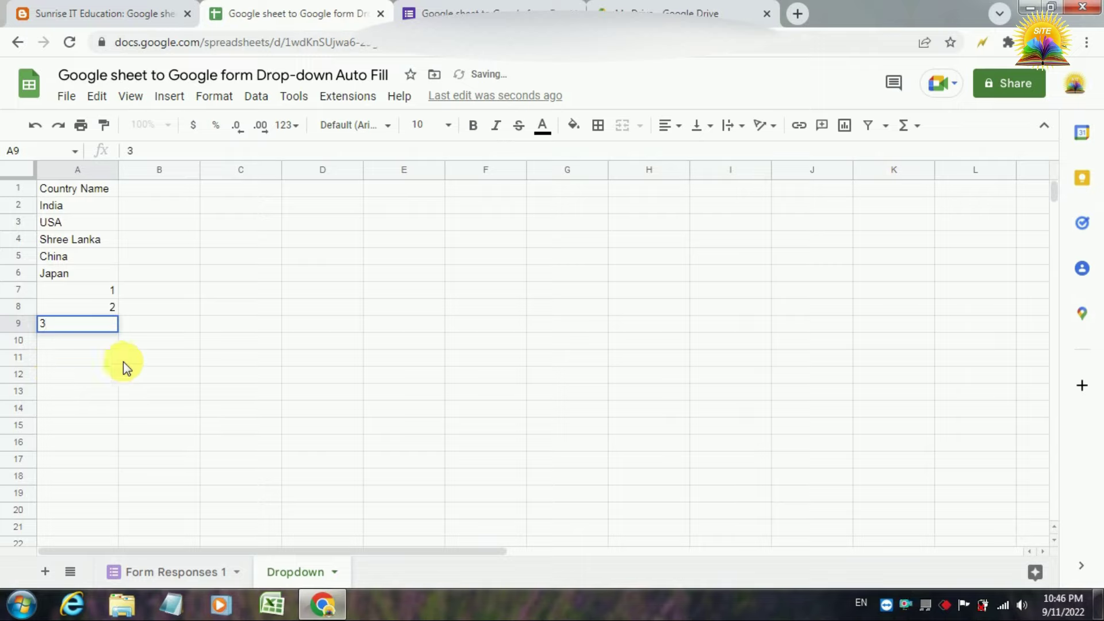
pyautogui.click(126, 366)
pyautogui.moveTo(112, 295); pyautogui.dragTo(119, 480)
pyautogui.click(161, 342)
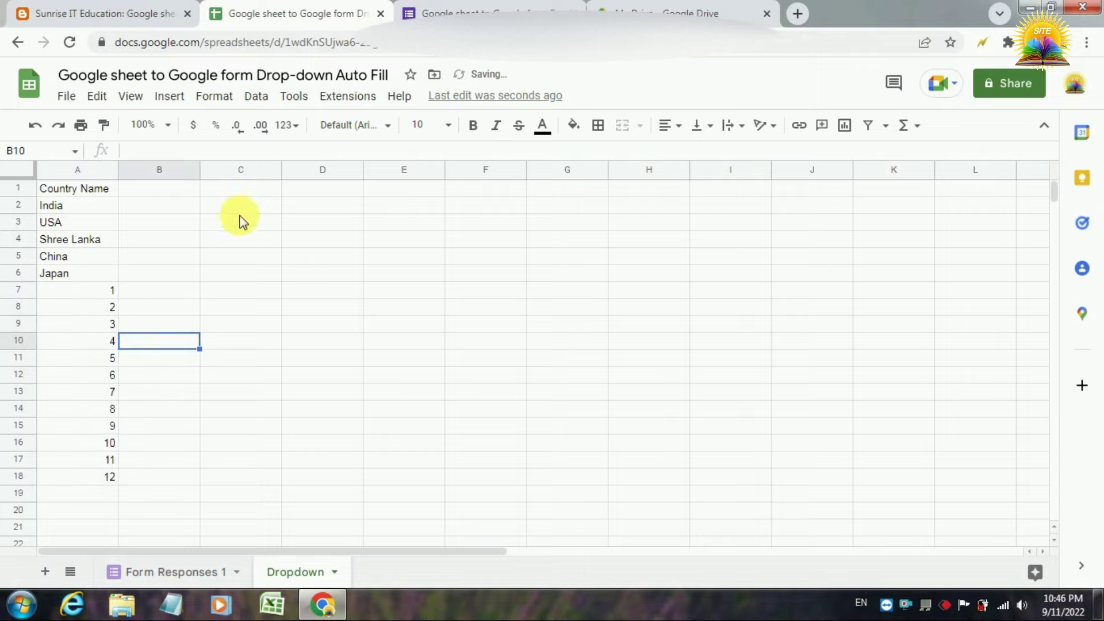
# Reload the form, confirm the dropdown lists the numbers, then go to My Drive
pyautogui.click(508, 8)
pyautogui.press('F5')
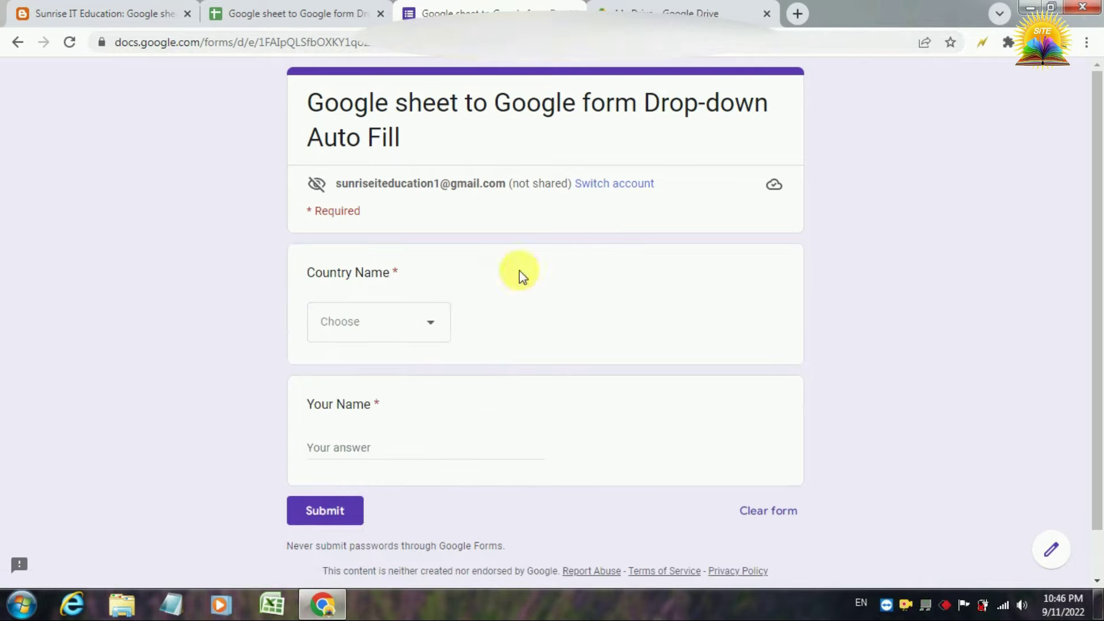
pyautogui.click(362, 327)
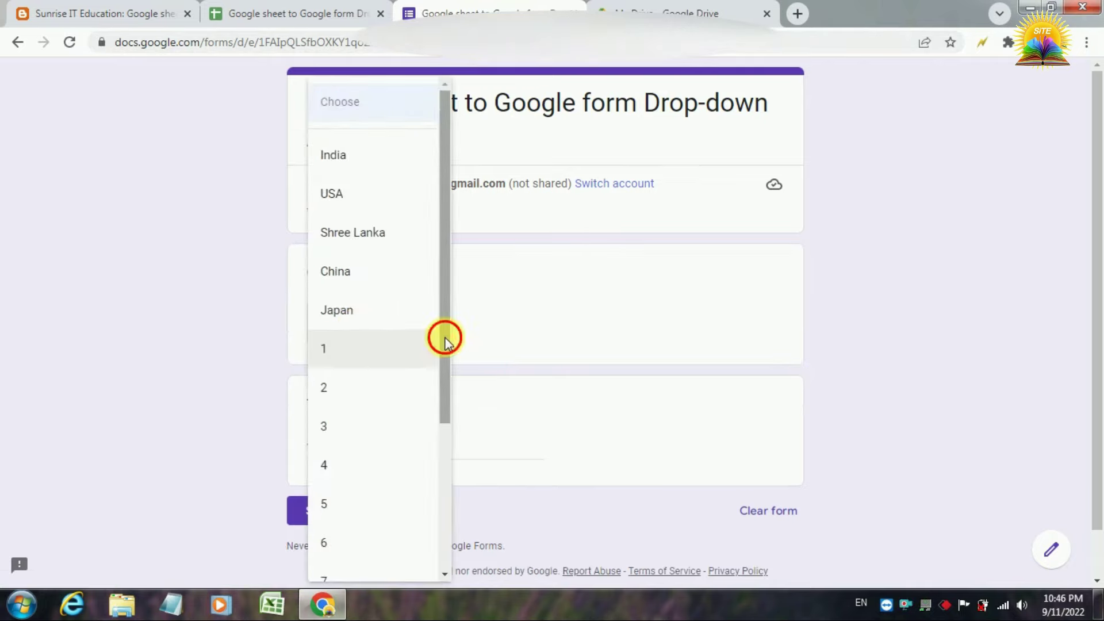
pyautogui.moveTo(445, 340)
pyautogui.mouseDown()
pyautogui.moveTo(454, 522)
pyautogui.moveTo(431, 328)
pyautogui.mouseUp()
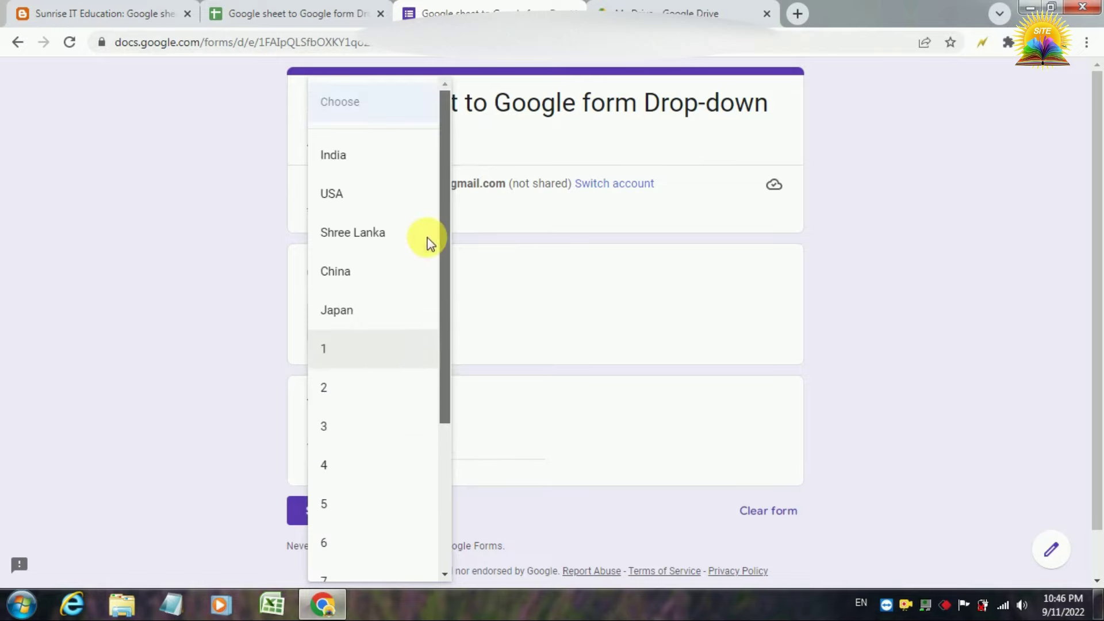
pyautogui.click(545, 323)
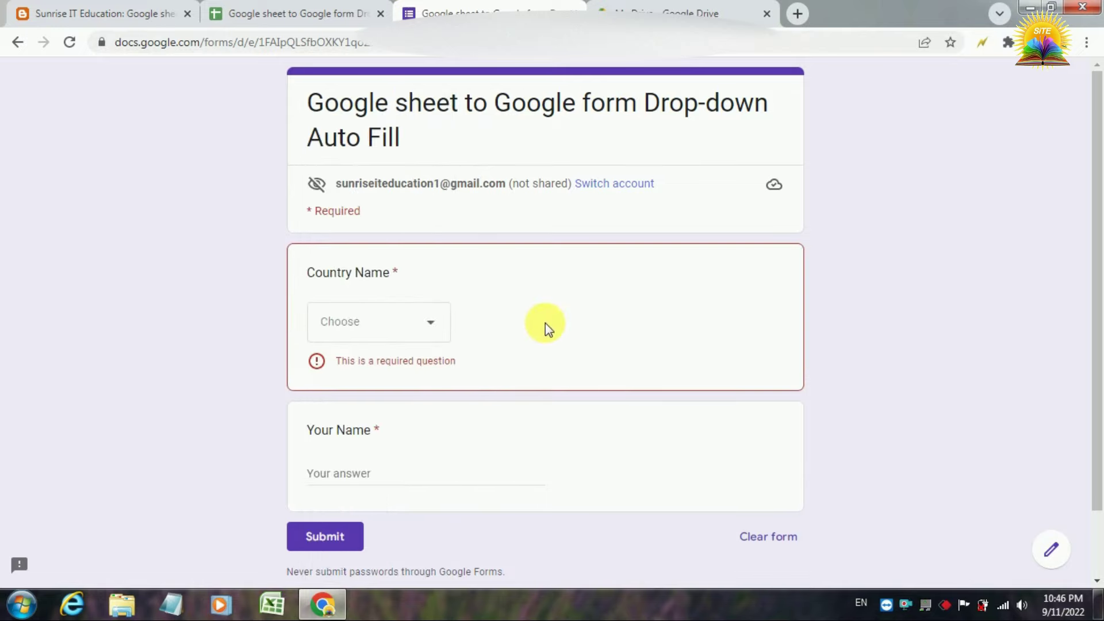
pyautogui.click(247, 13)
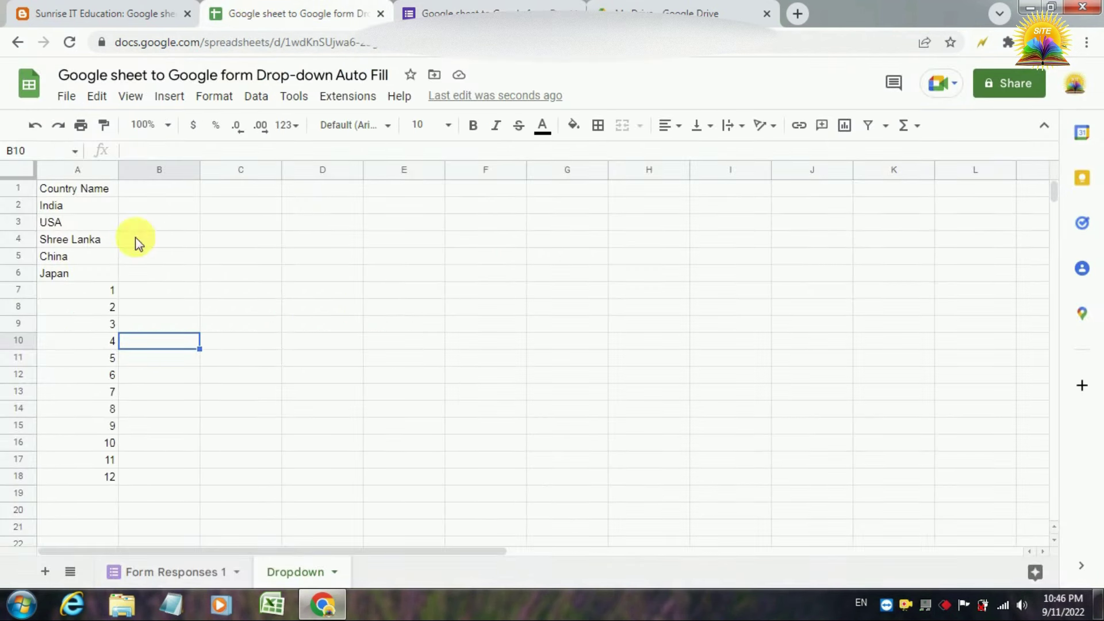
pyautogui.click(522, 5)
pyautogui.click(371, 328)
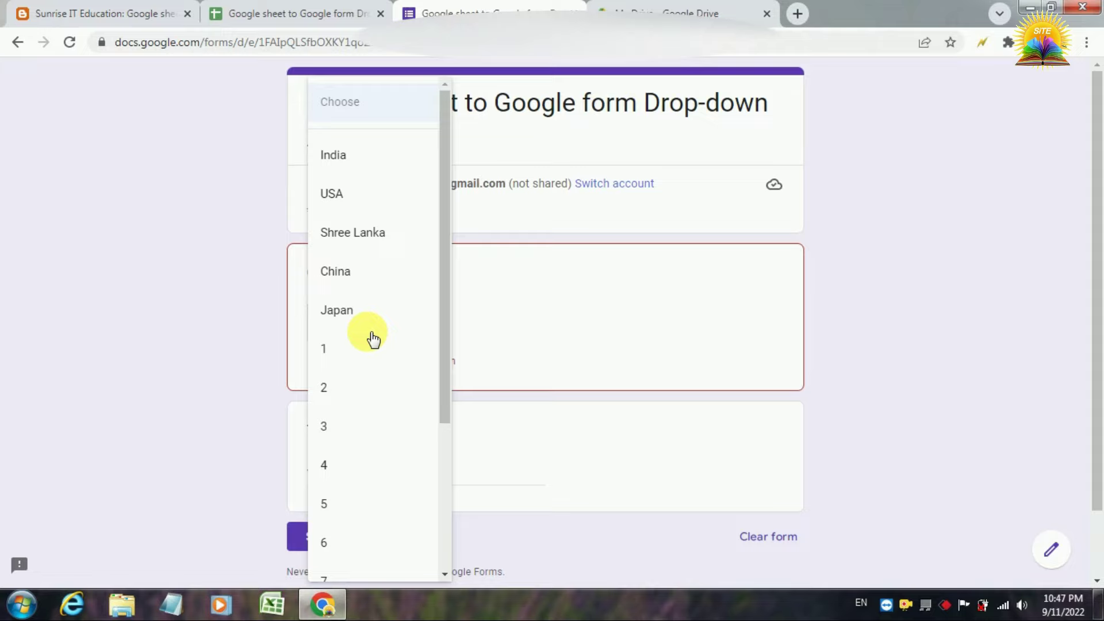
pyautogui.click(578, 346)
pyautogui.click(654, 6)
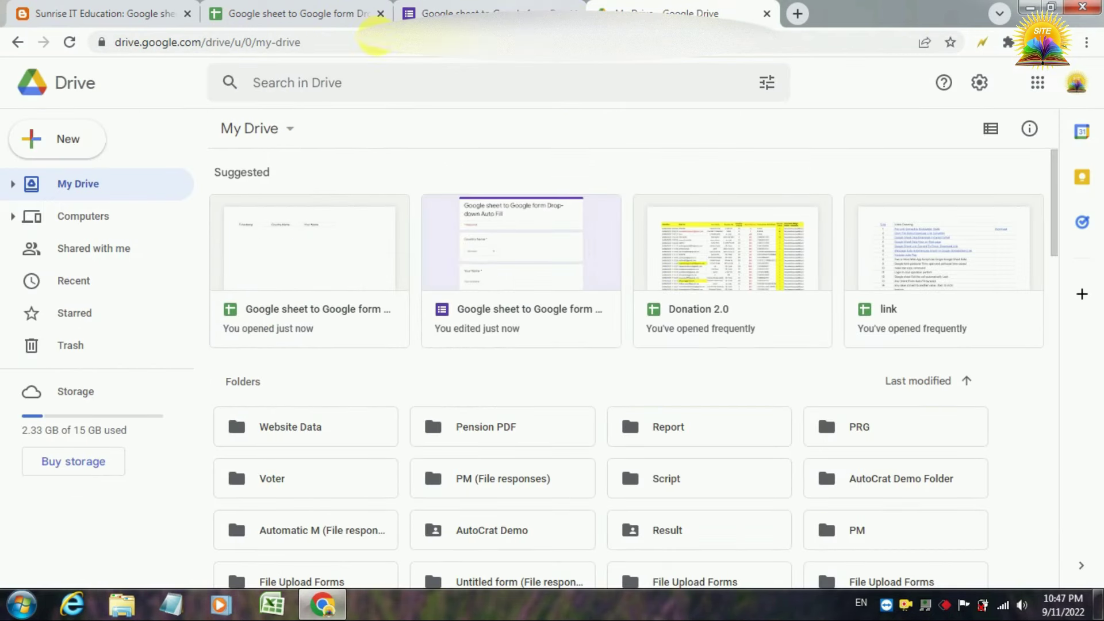
# Create a blank Google Form from Drive's New menu
pyautogui.click(54, 148)
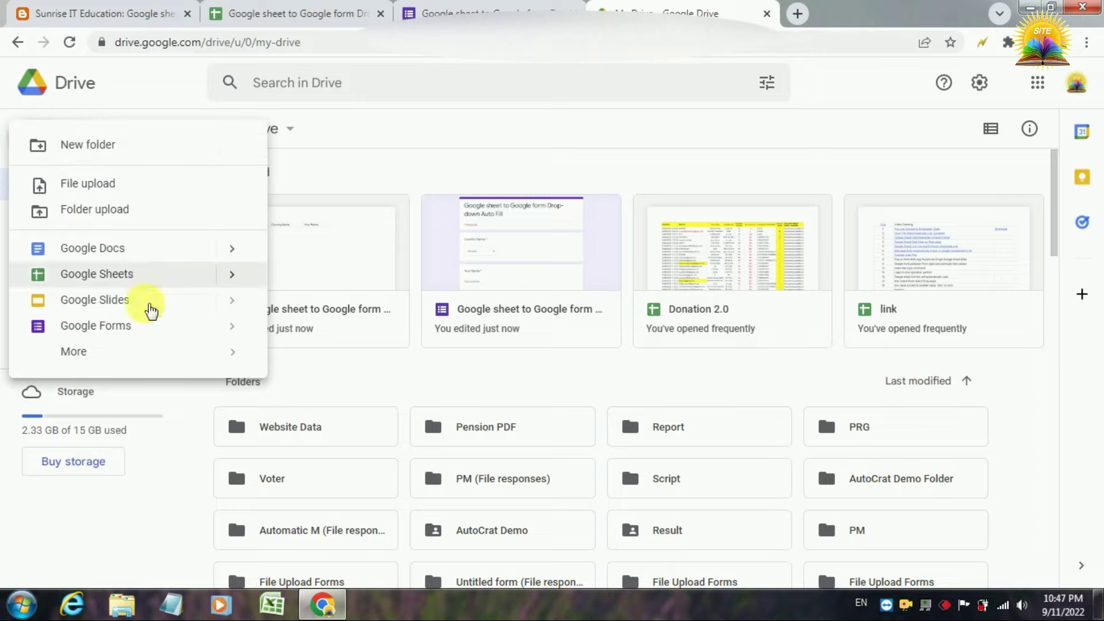
pyautogui.click(147, 326)
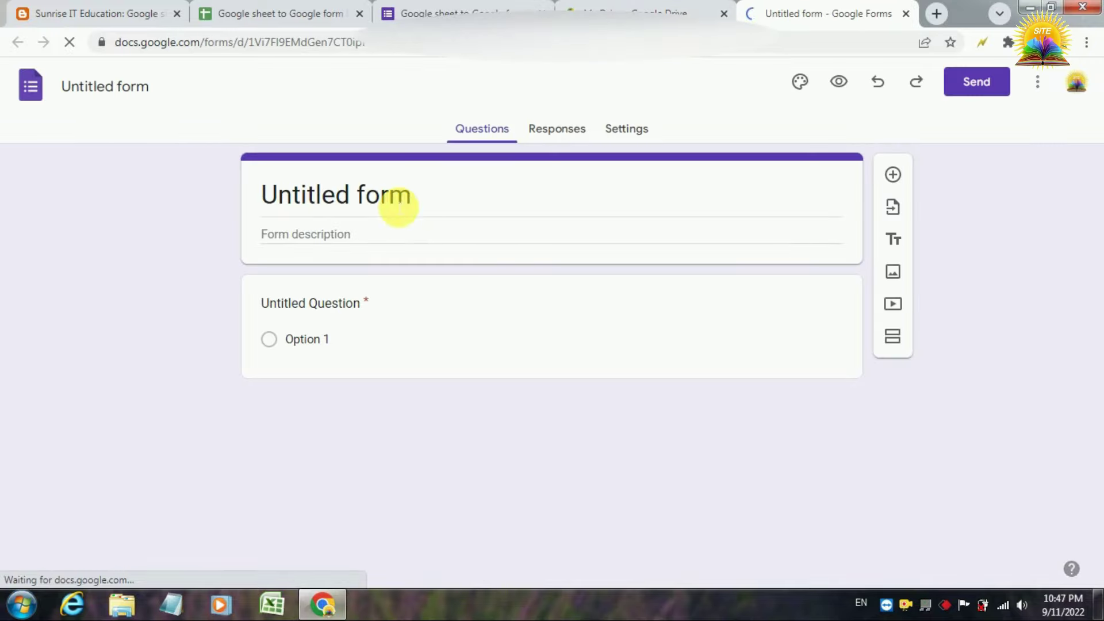
# Rename the form title to 'test'
pyautogui.click(395, 207)
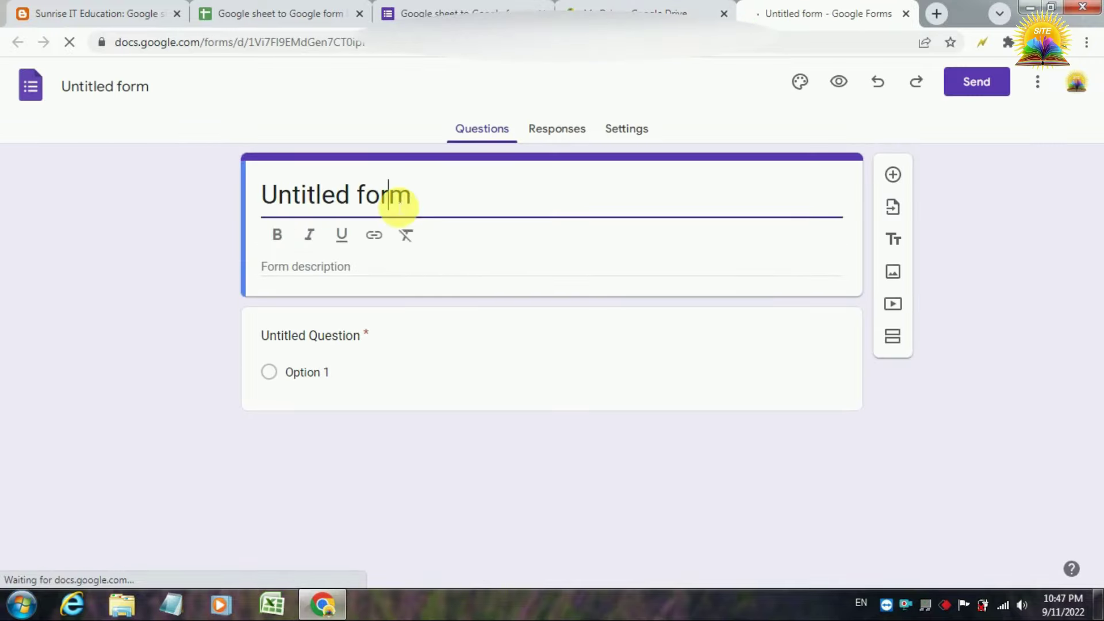
pyautogui.moveTo(423, 205); pyautogui.dragTo(262, 204)
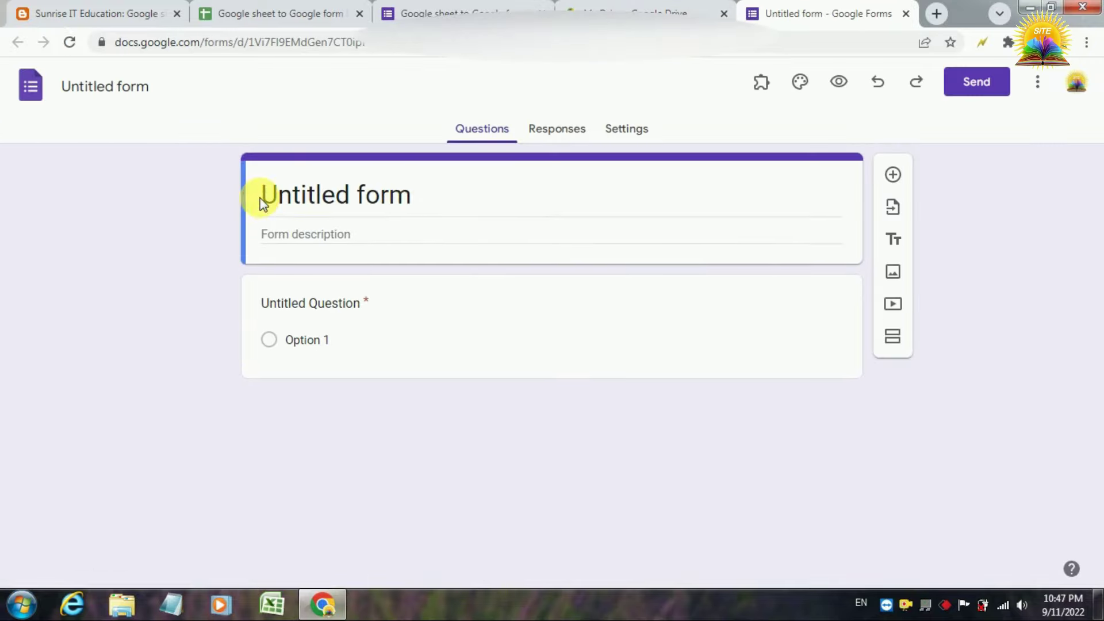
pyautogui.click(300, 199)
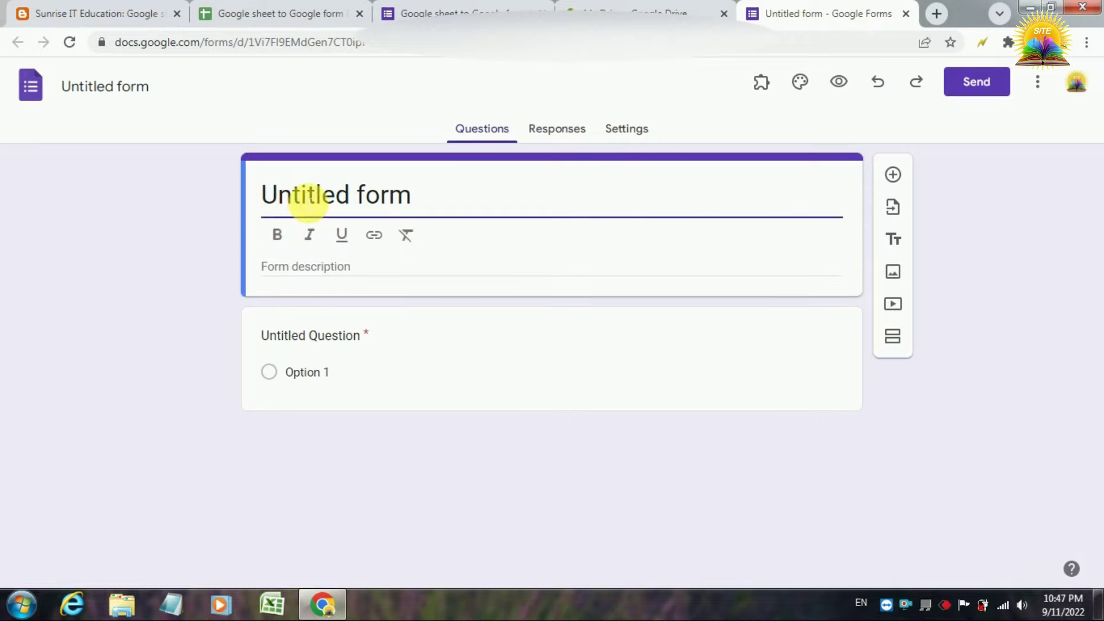
pyautogui.tripleClick(309, 198)
pyautogui.write('test')
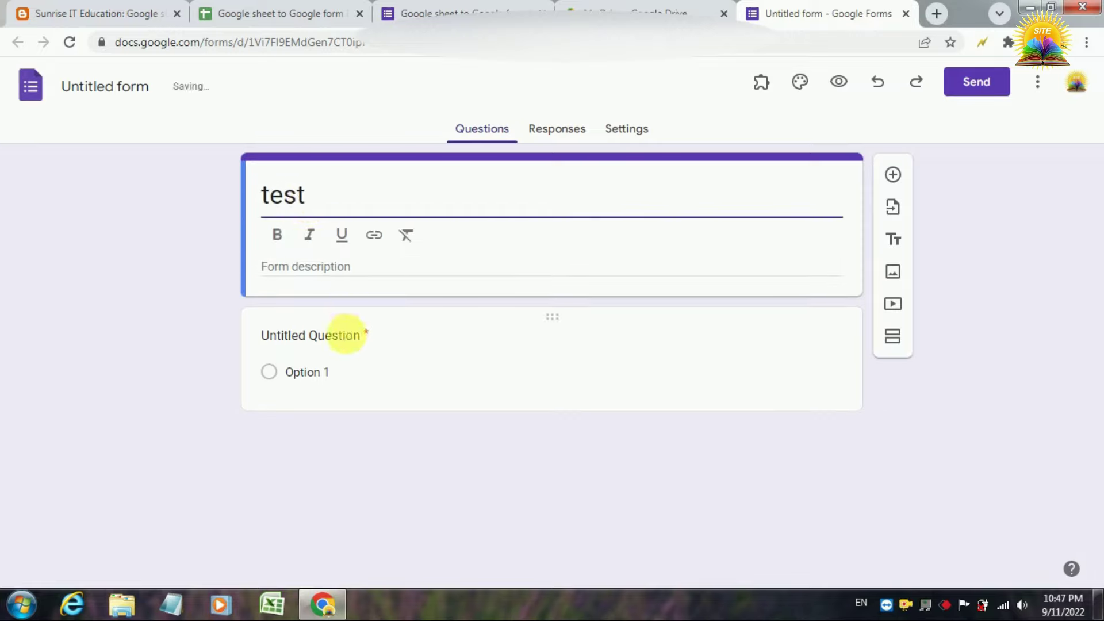
# Title the first question 'Name' and make it a Dropdown question
pyautogui.click(340, 336)
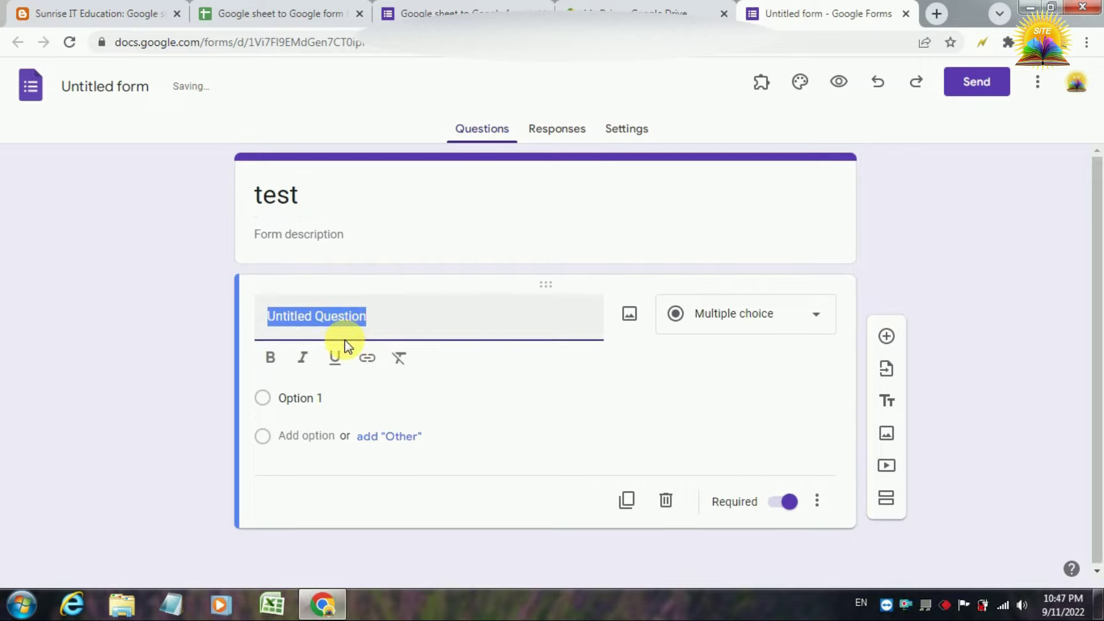
pyautogui.write('Name')
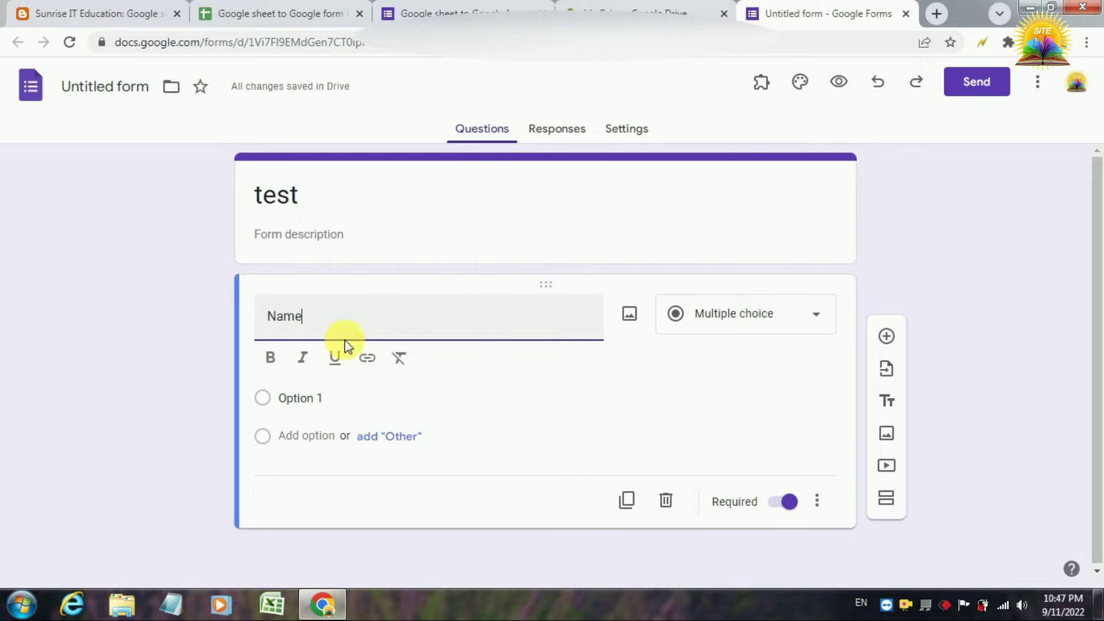
pyautogui.click(777, 313)
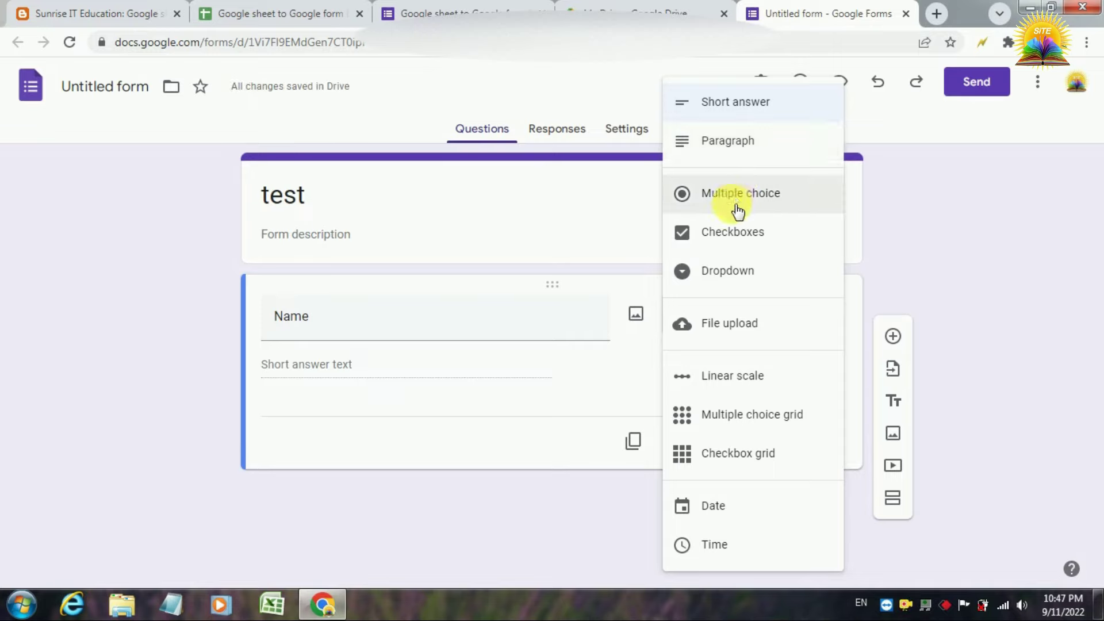
pyautogui.click(729, 272)
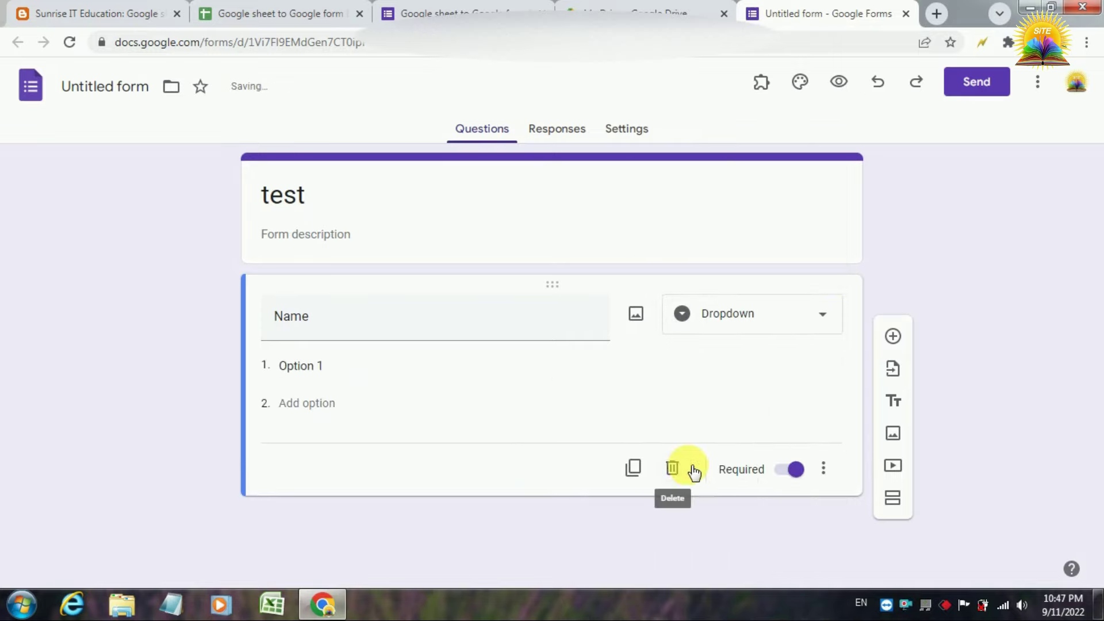
# Duplicate the Name question, retitle the copy 'Father Name', and open Settings
pyautogui.click(633, 468)
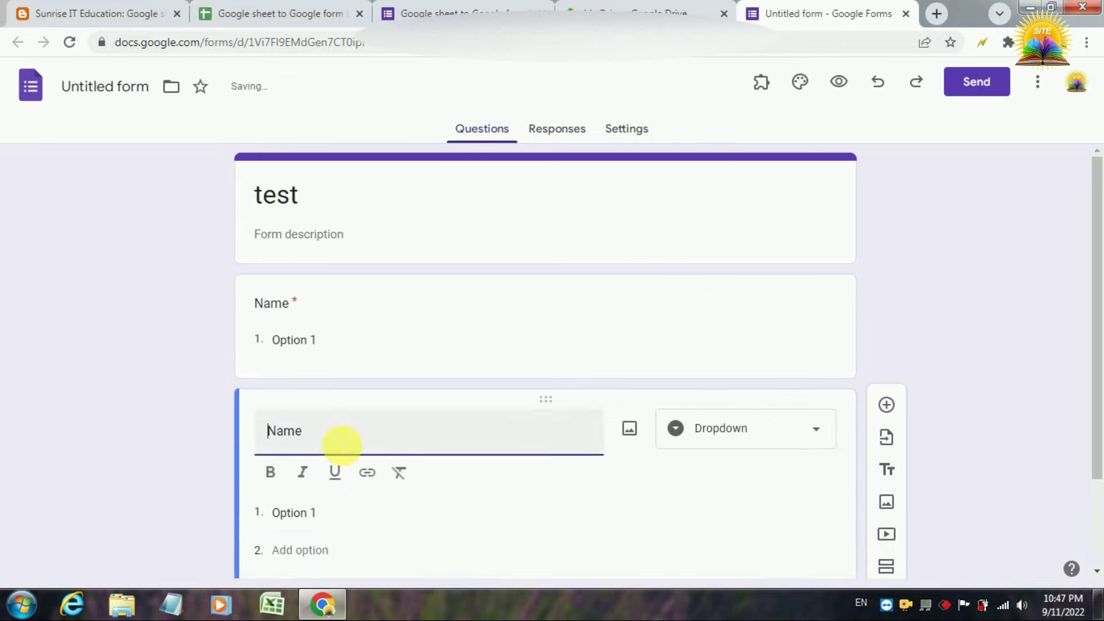
pyautogui.moveTo(325, 435); pyautogui.dragTo(204, 445)
pyautogui.write('Father')
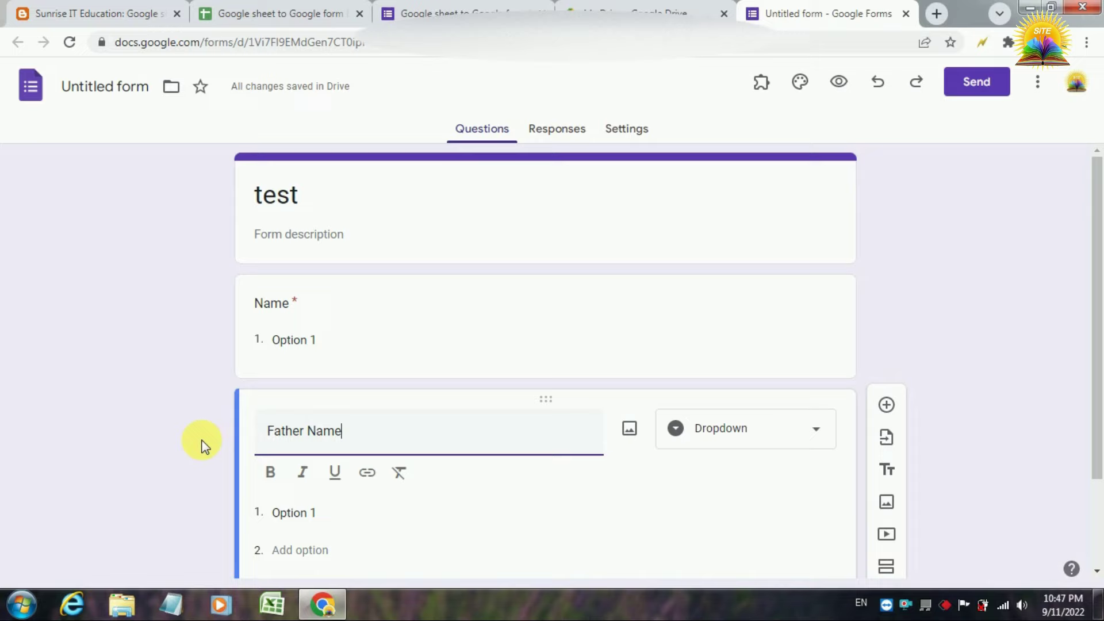
pyautogui.write('r Name')
pyautogui.click(925, 288)
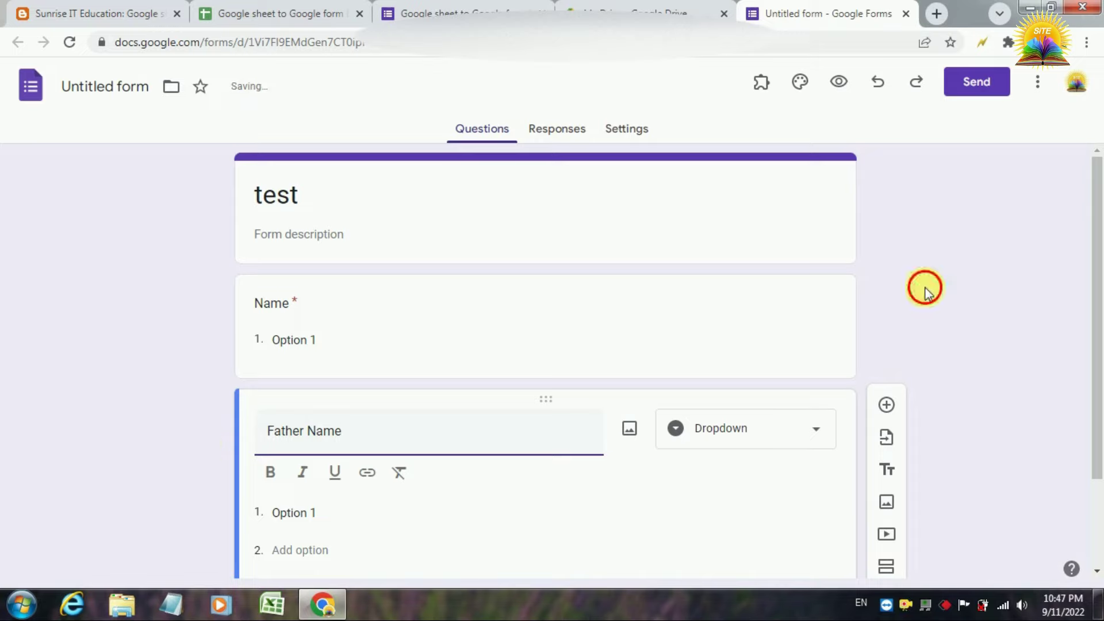
pyautogui.click(337, 331)
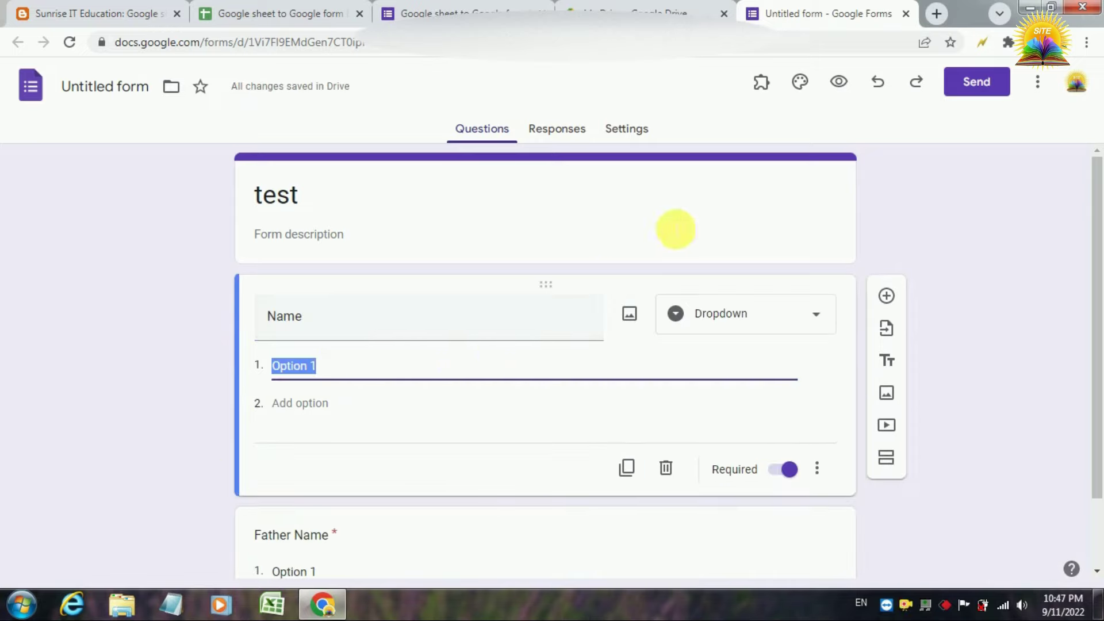
pyautogui.click(626, 131)
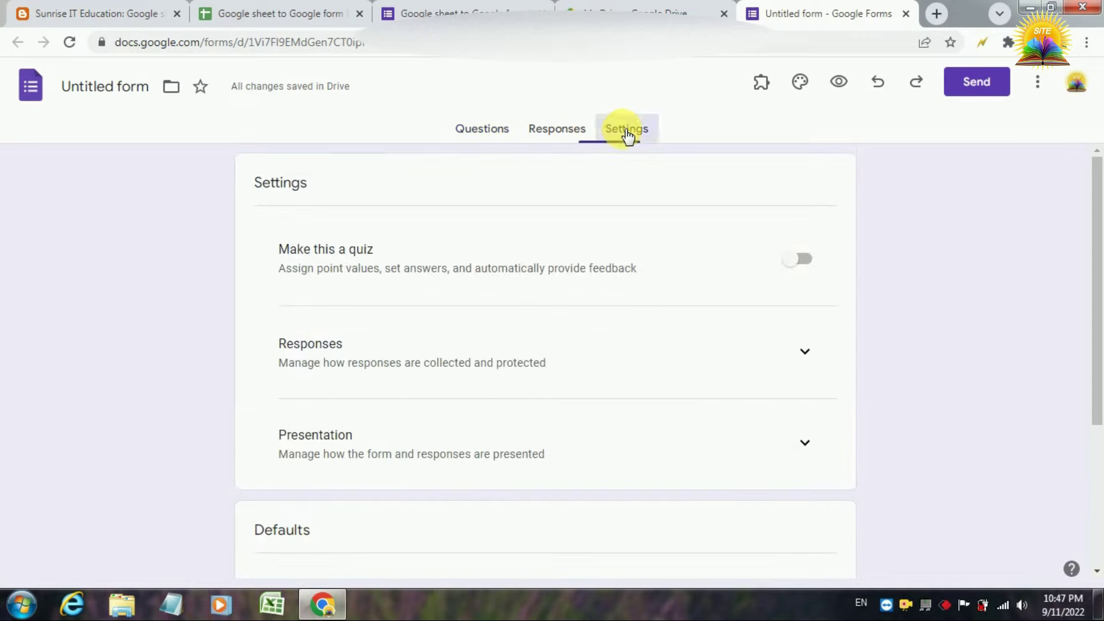
# Link responses to a new 'Untitled form (Responses)' spreadsheet and open it
pyautogui.click(569, 130)
pyautogui.click(798, 183)
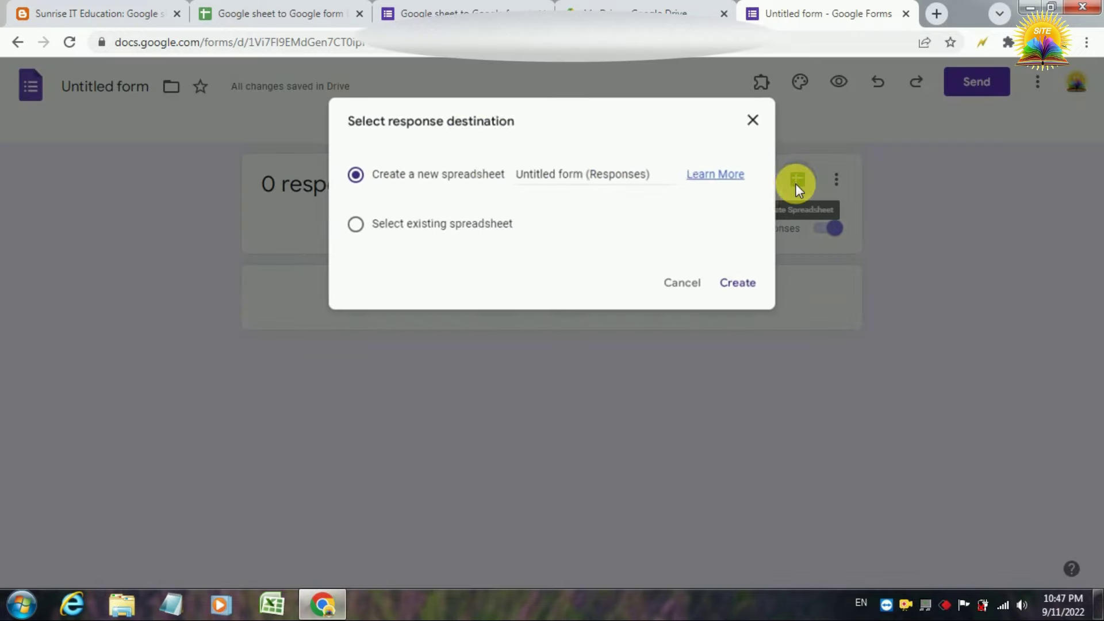
pyautogui.click(737, 279)
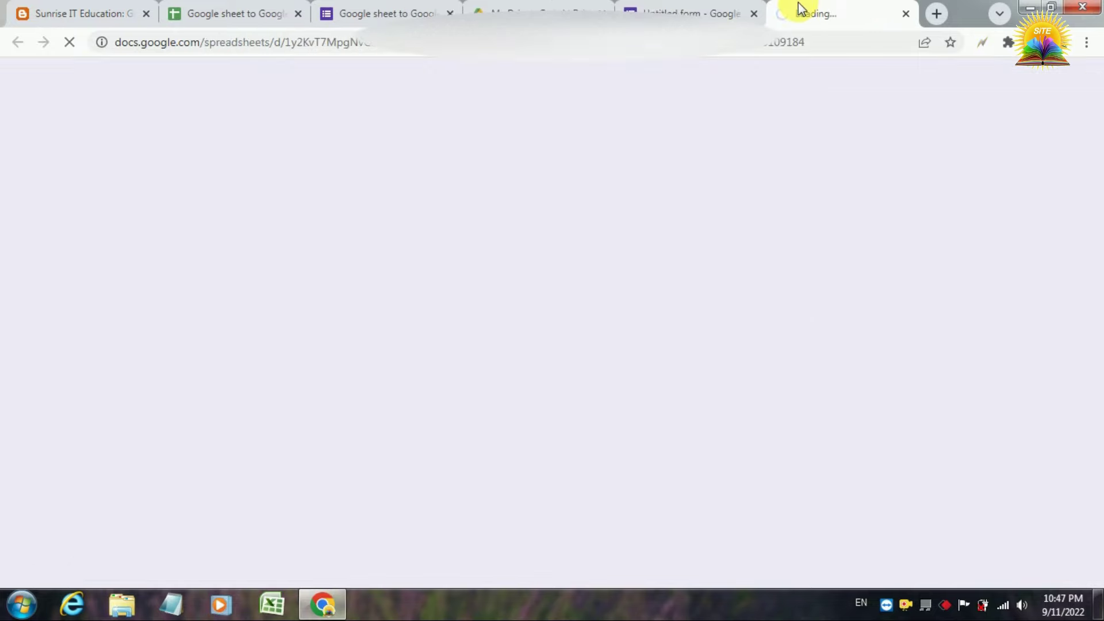
pyautogui.click(683, 11)
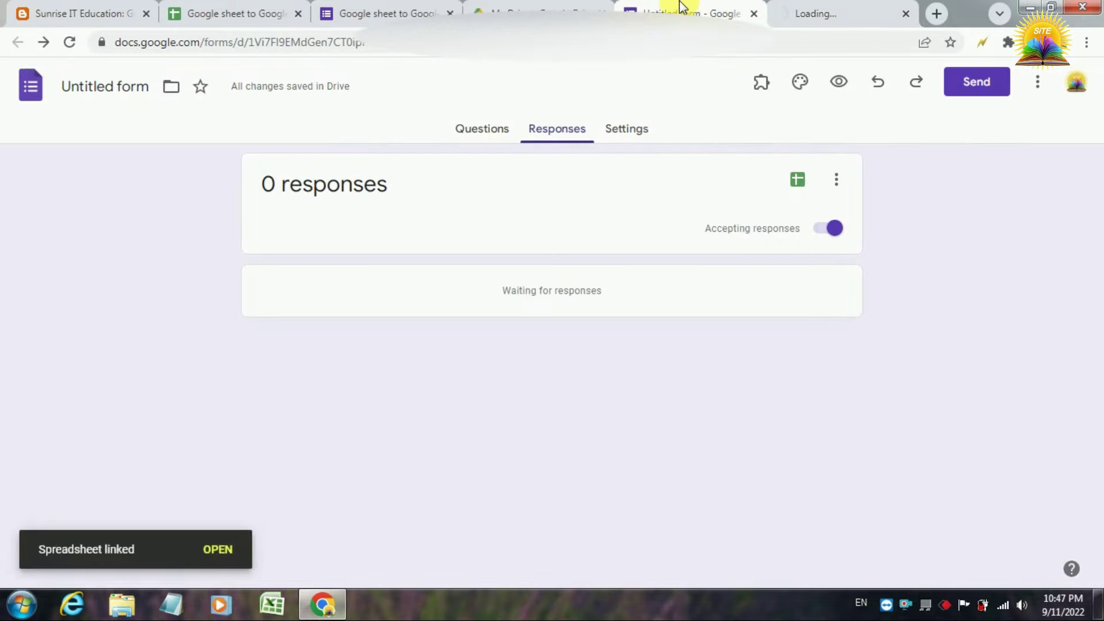
pyautogui.click(805, 13)
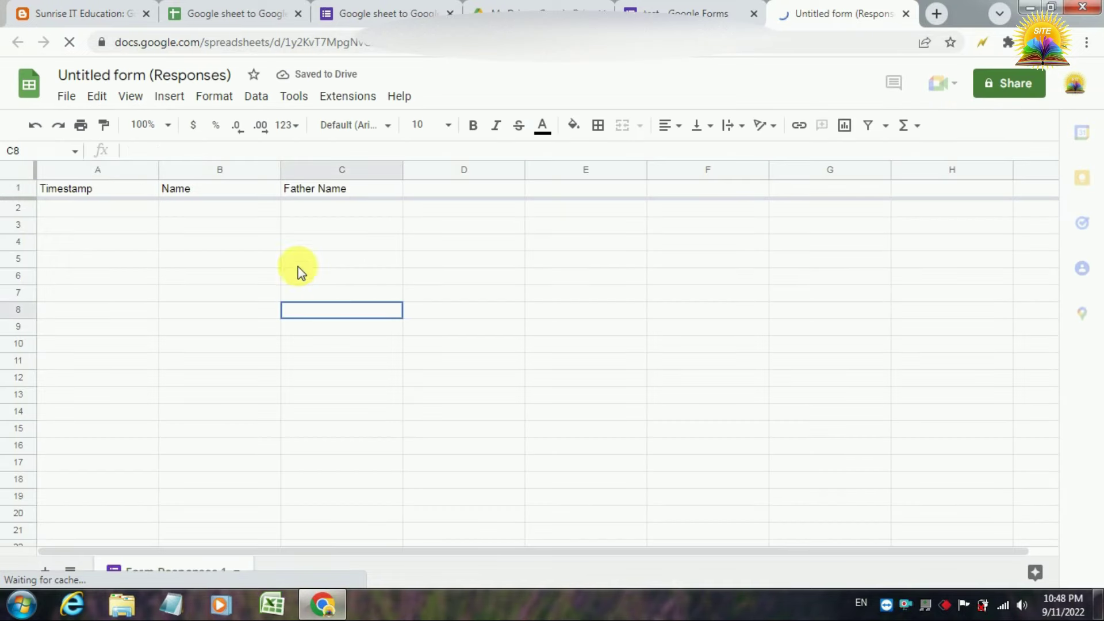
# Open a bound Apps Script project via Extensions > Apps Script
pyautogui.click(347, 98)
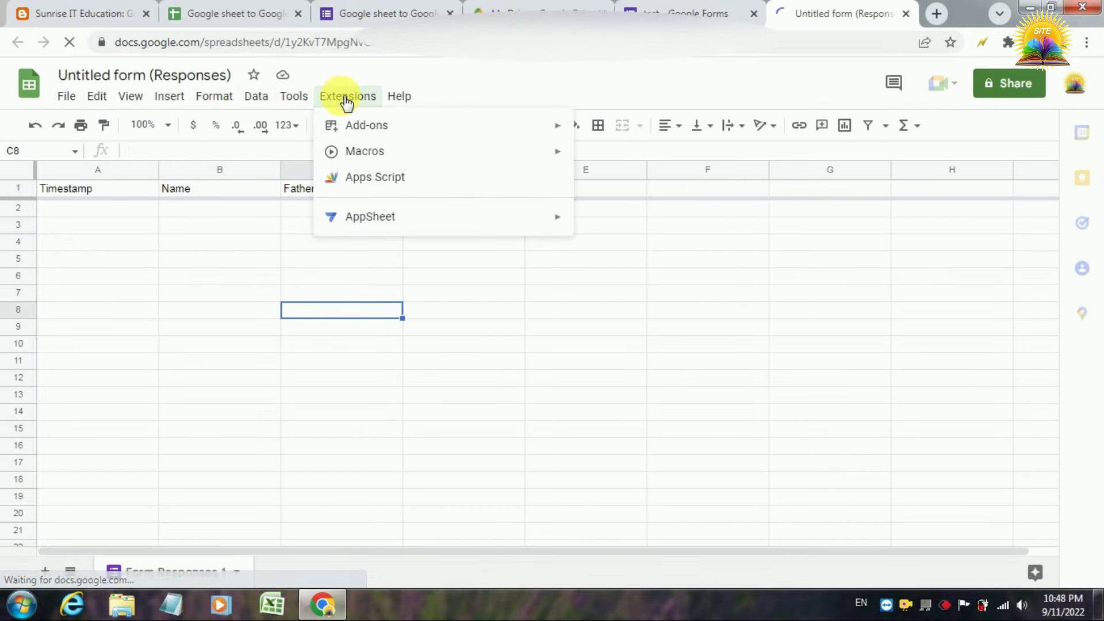
pyautogui.click(361, 179)
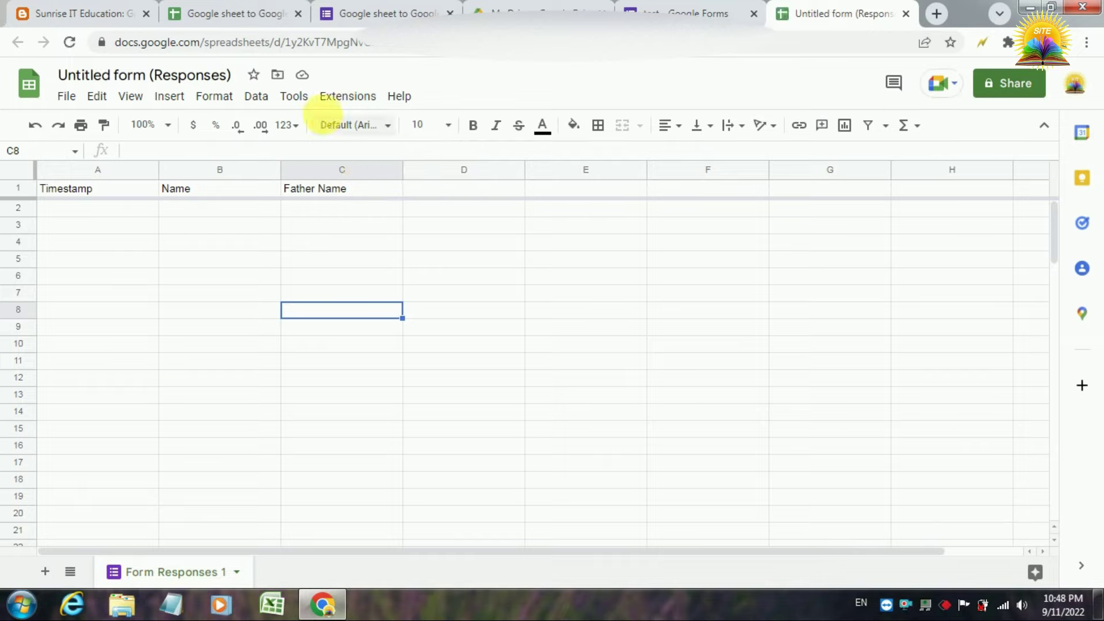
pyautogui.click(347, 103)
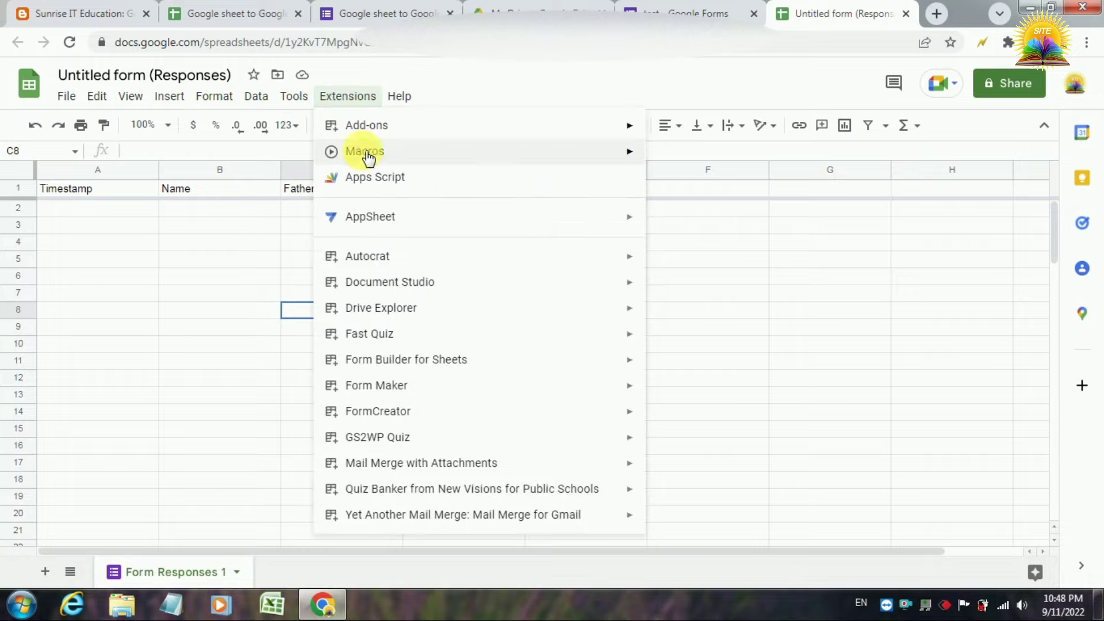
pyautogui.click(369, 178)
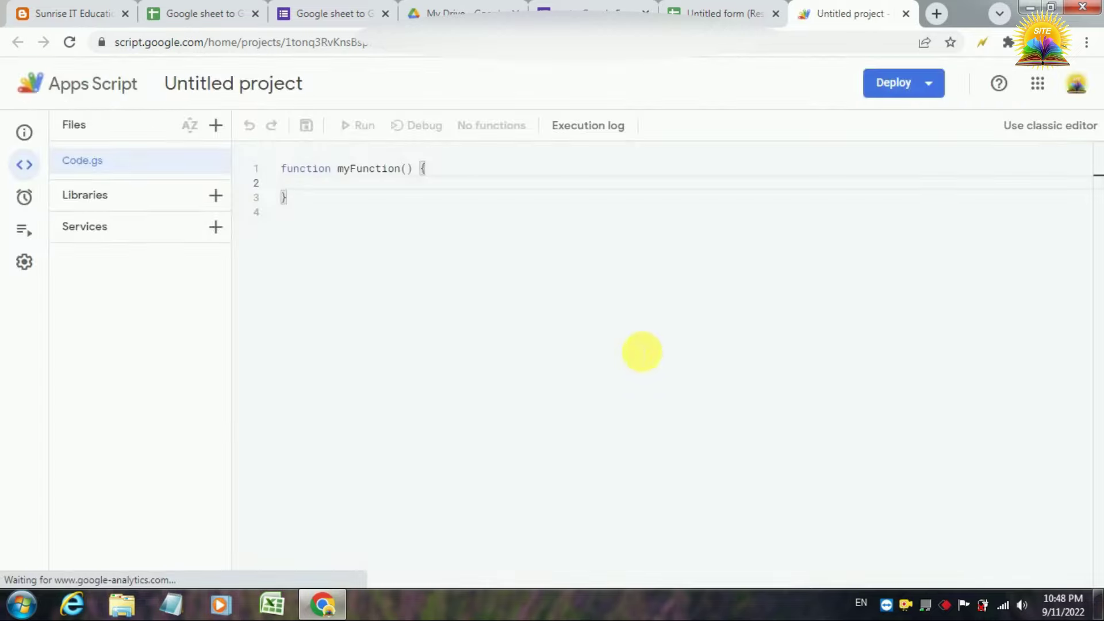
# Copy the PopulateDropdown Code.gs script from the Blogger tutorial post
pyautogui.click(71, 8)
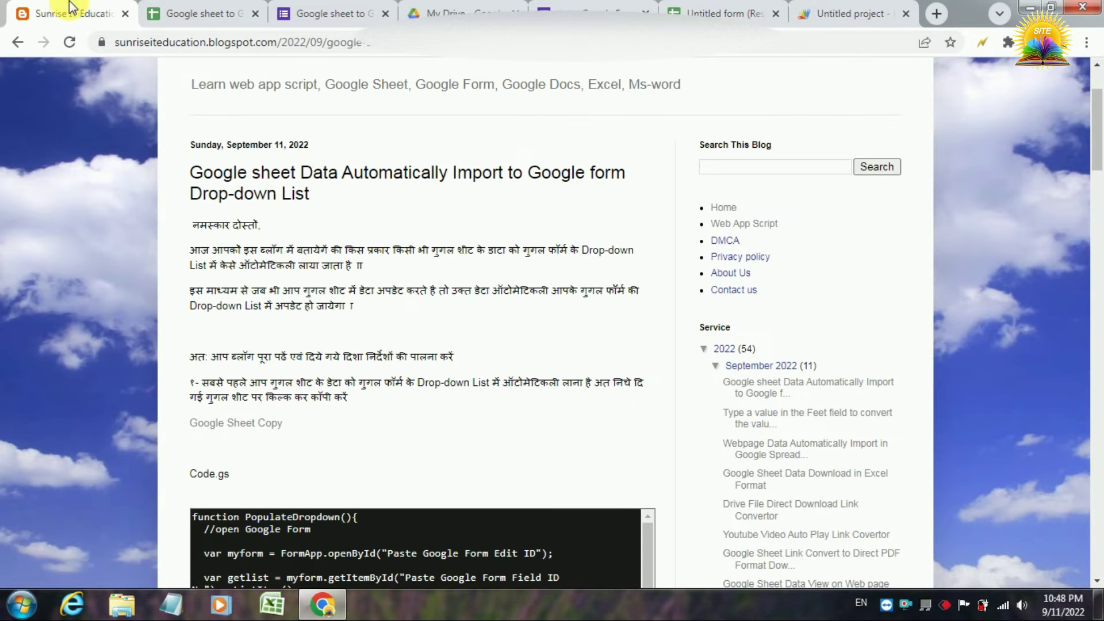
pyautogui.moveTo(1098, 151); pyautogui.dragTo(1101, 209)
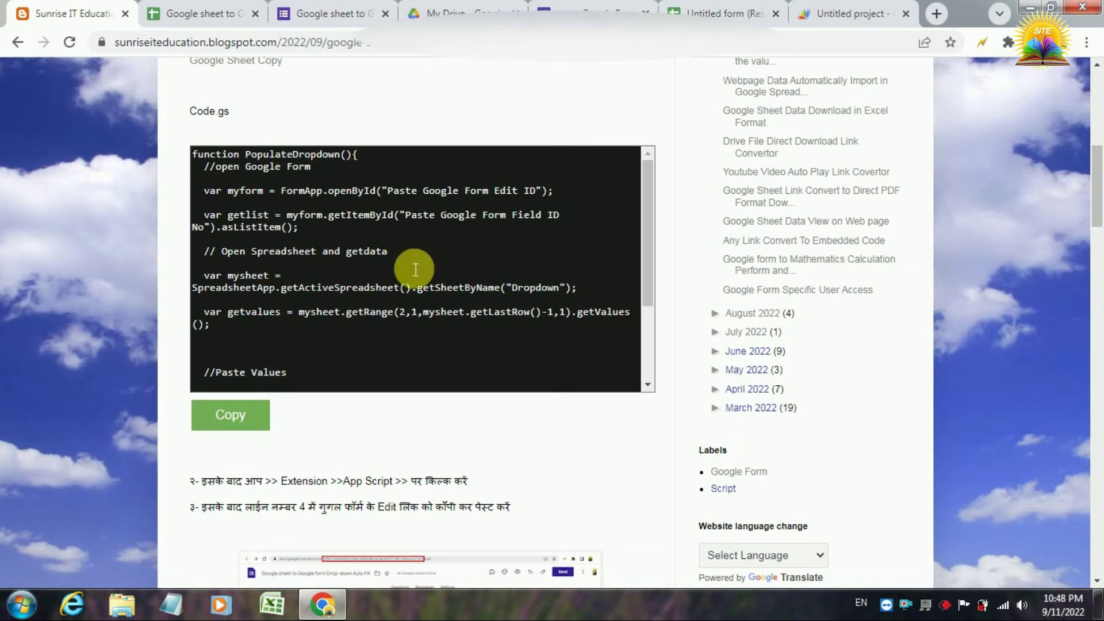
pyautogui.click(225, 420)
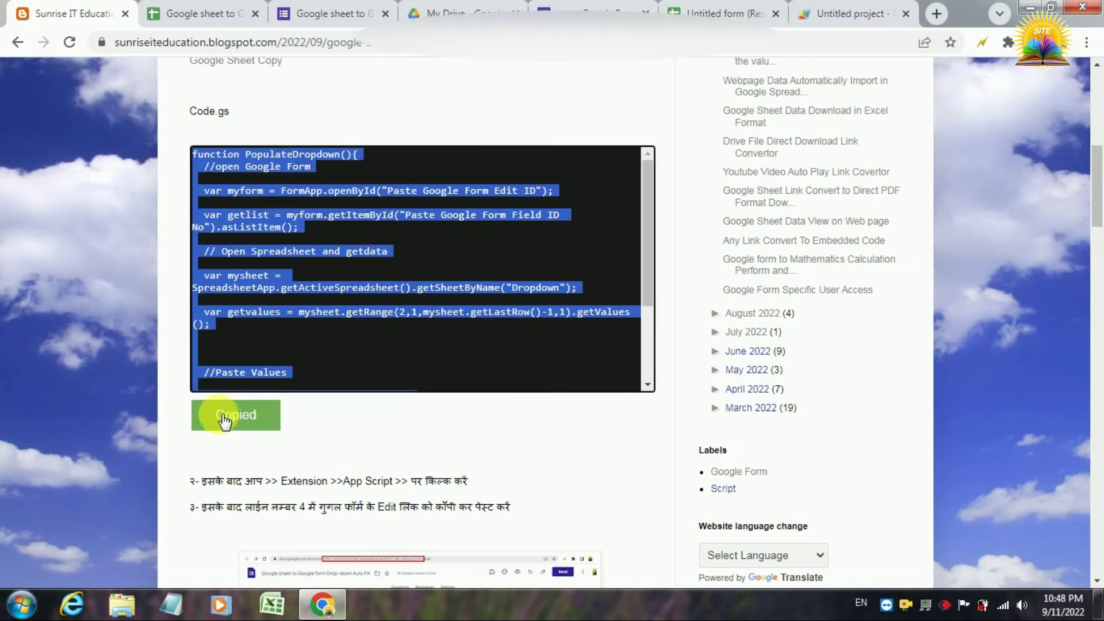
# Replace the default myFunction in Code.gs with the pasted PopulateDropdown script and save
pyautogui.click(846, 13)
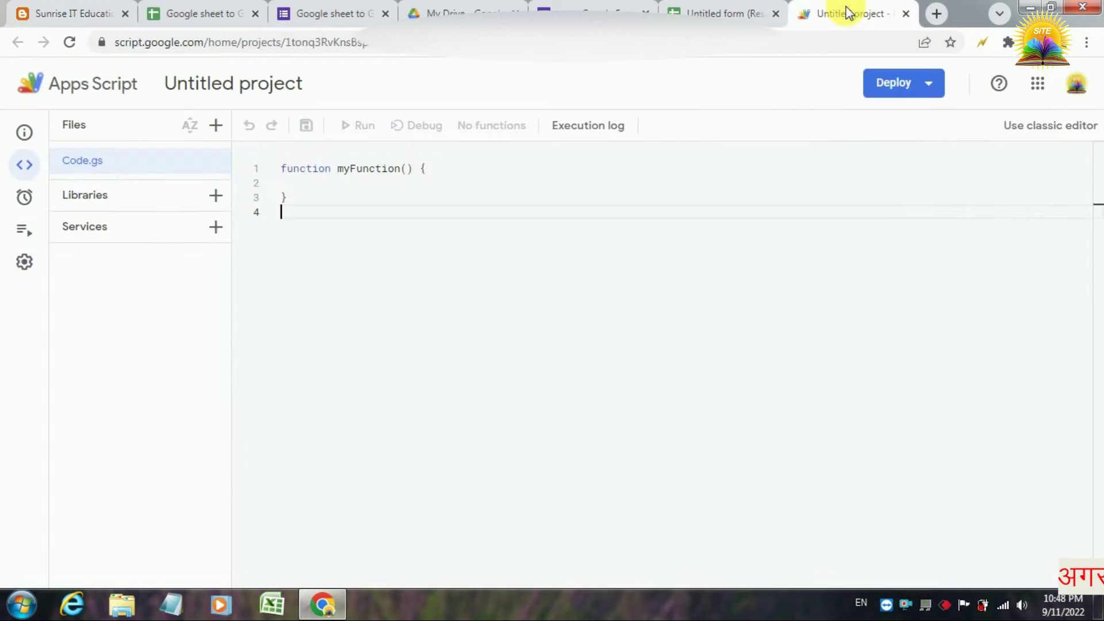
pyautogui.hotkey('ctrl', 'a')
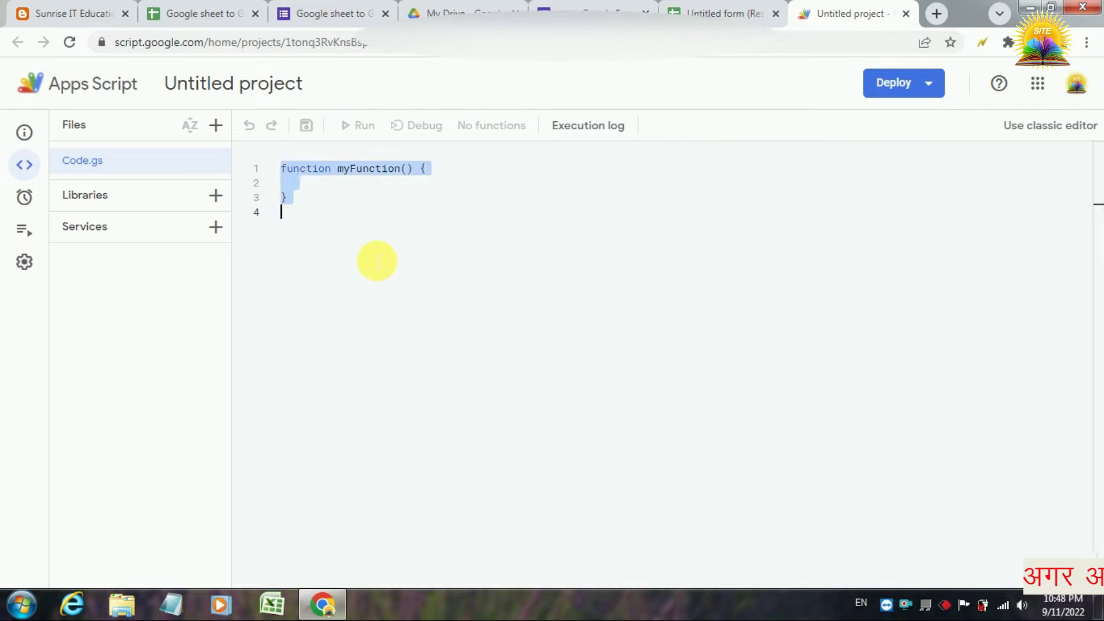
pyautogui.rightClick(375, 259)
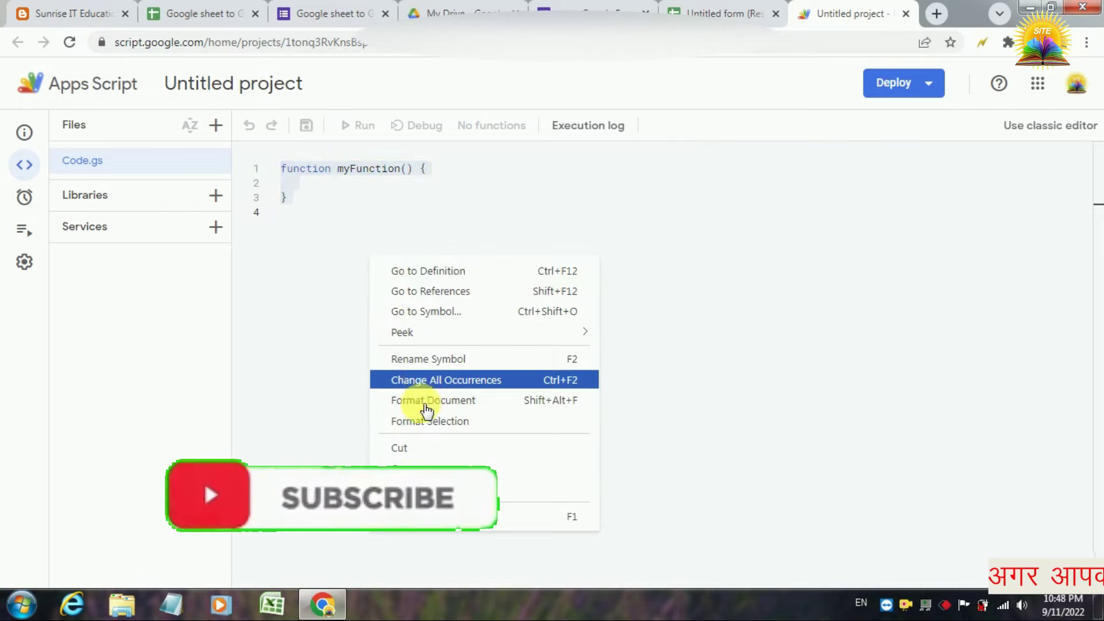
pyautogui.click(402, 489)
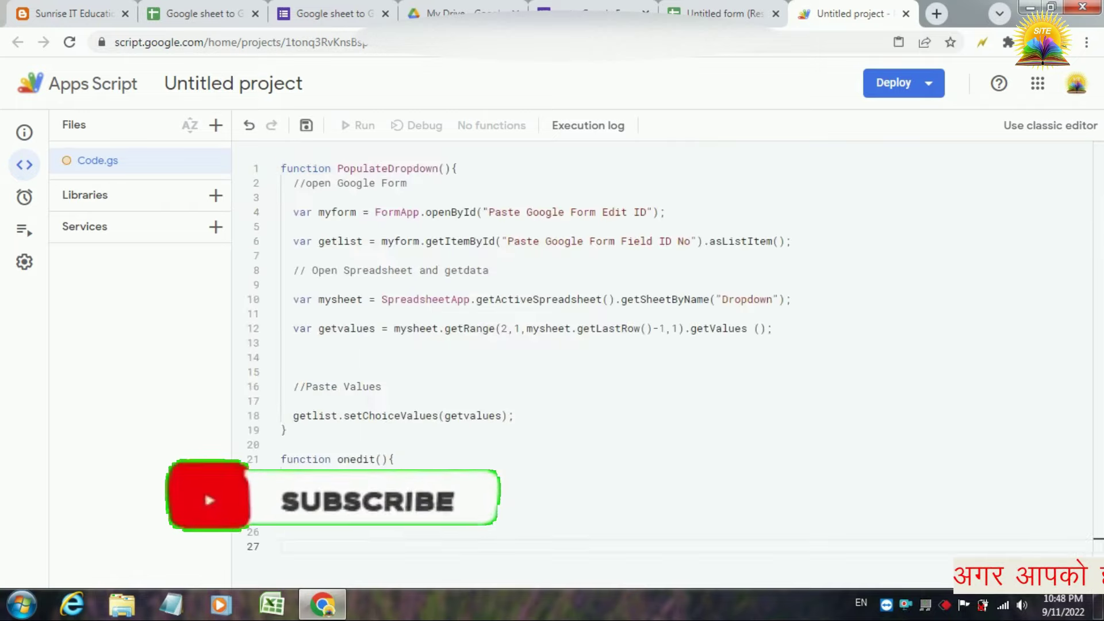
pyautogui.click(306, 126)
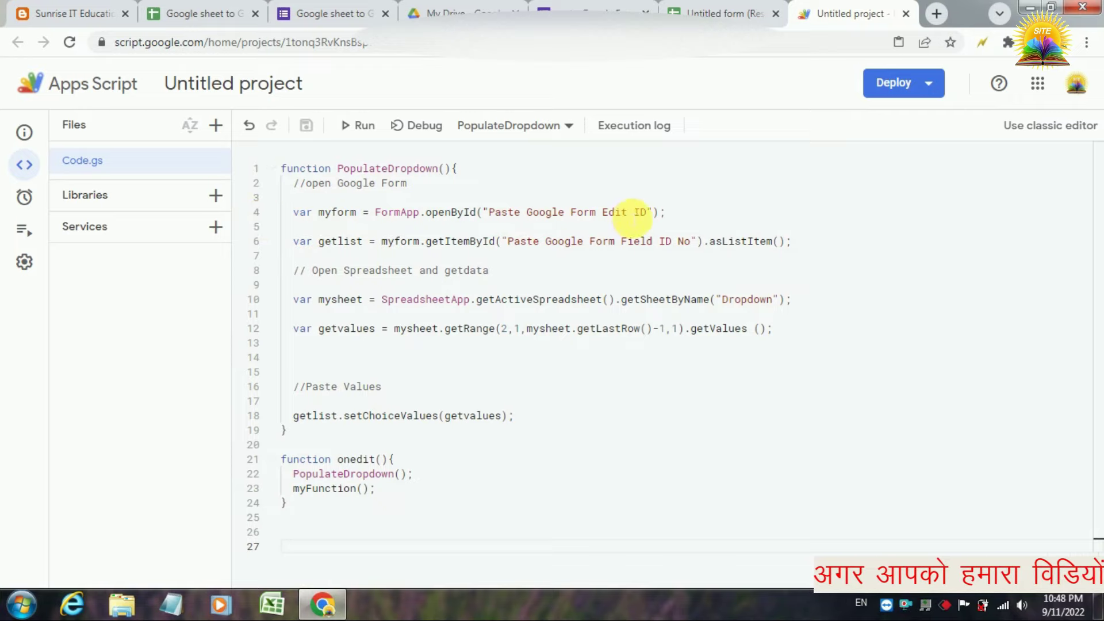
pyautogui.click(596, 6)
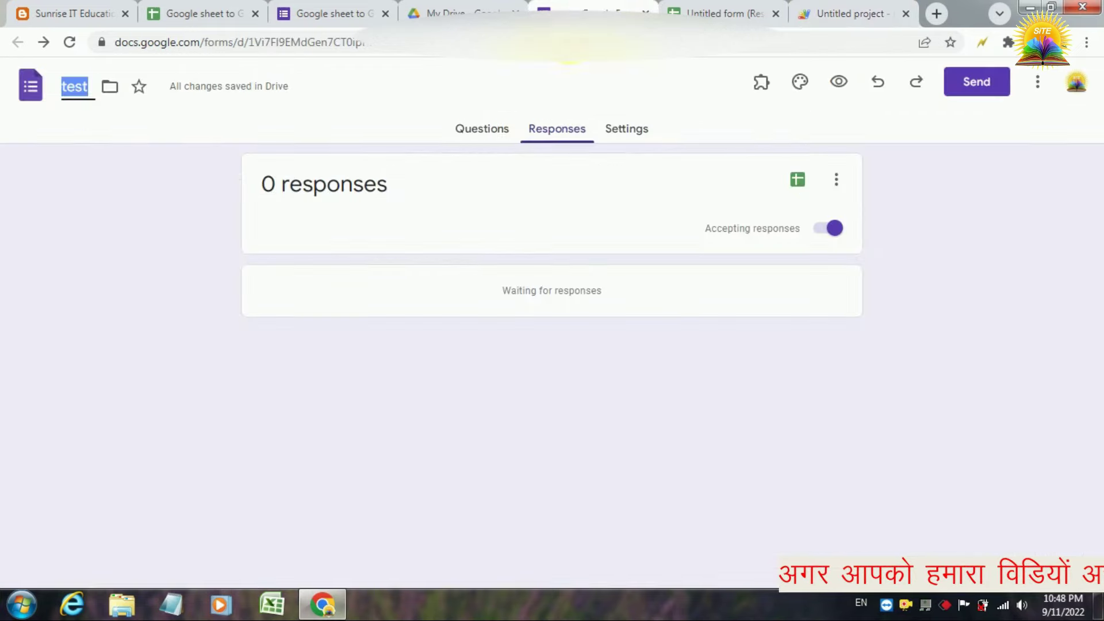
# Copy the 'test' form's edit ID from its URL in the address bar
pyautogui.click(489, 136)
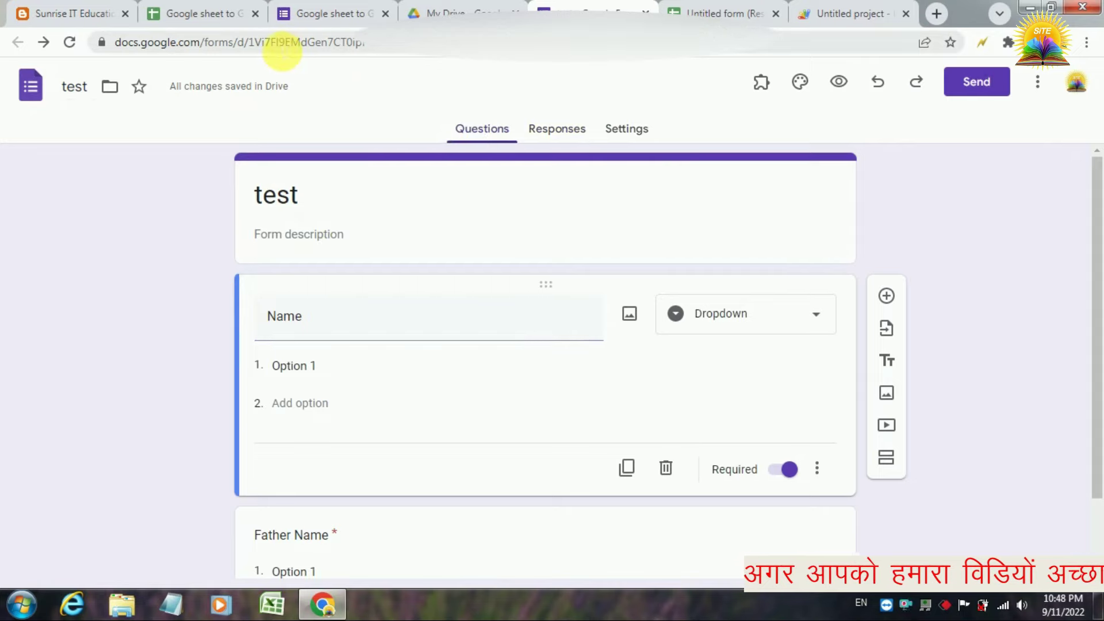
pyautogui.moveTo(250, 42); pyautogui.dragTo(499, 54)
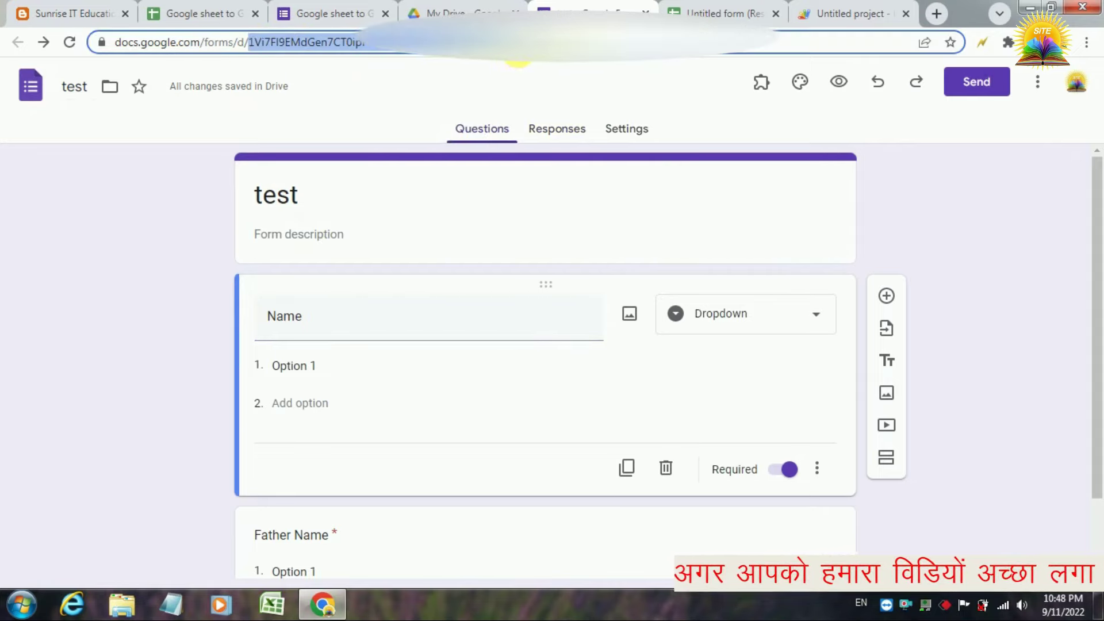
pyautogui.rightClick(508, 59)
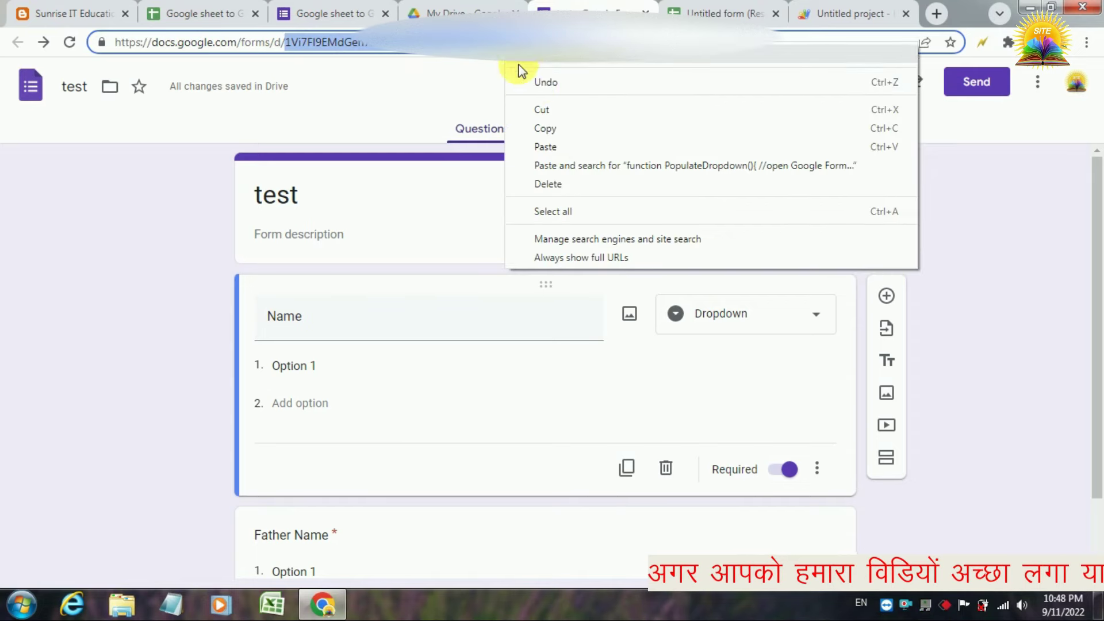
pyautogui.click(544, 128)
pyautogui.click(842, 12)
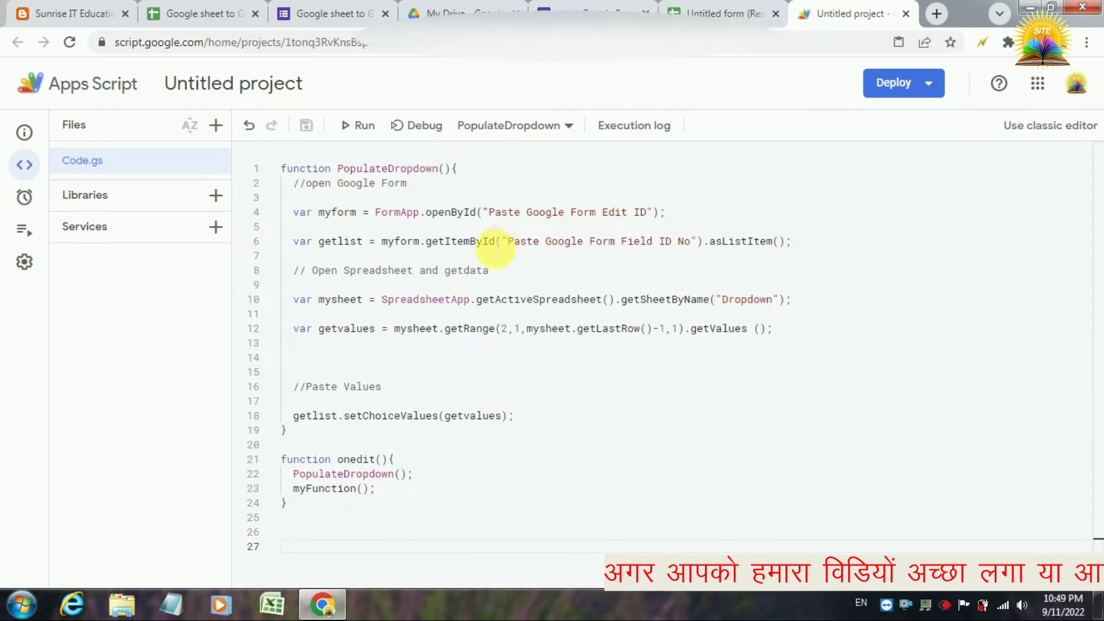
# Paste the form's edit ID over the openById placeholder on line 4 and save
pyautogui.moveTo(489, 212); pyautogui.dragTo(647, 212)
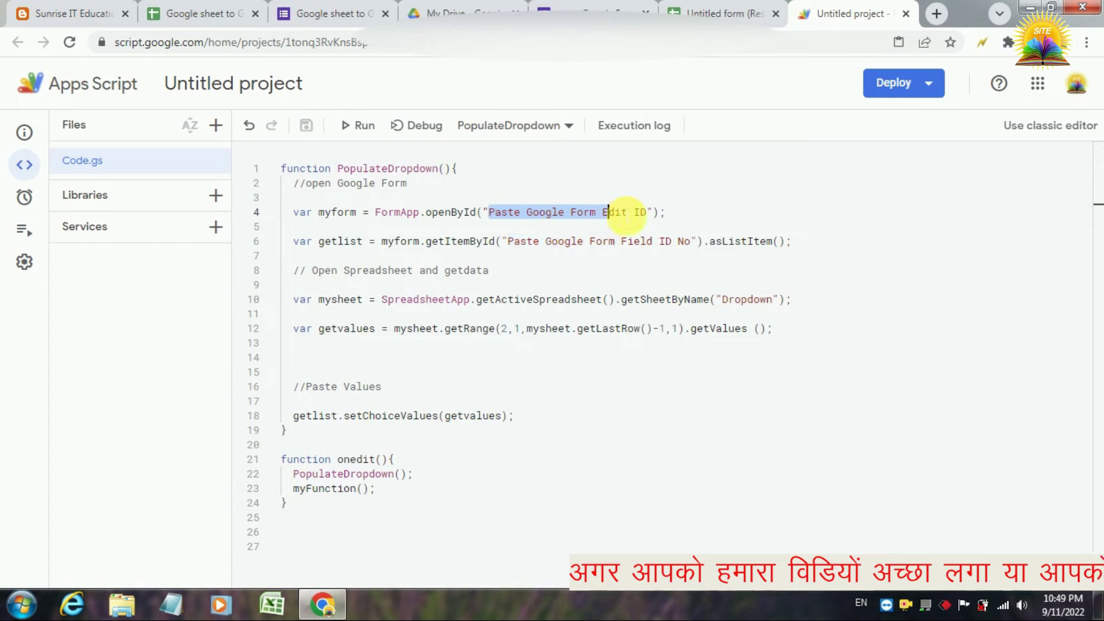
pyautogui.rightClick(647, 213)
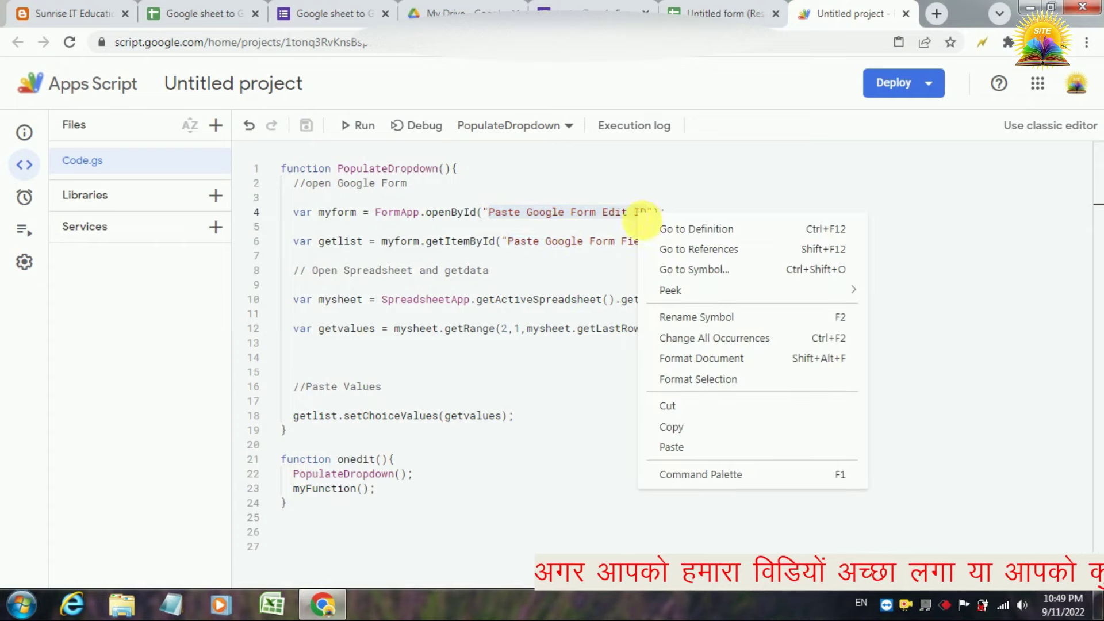
pyautogui.click(679, 447)
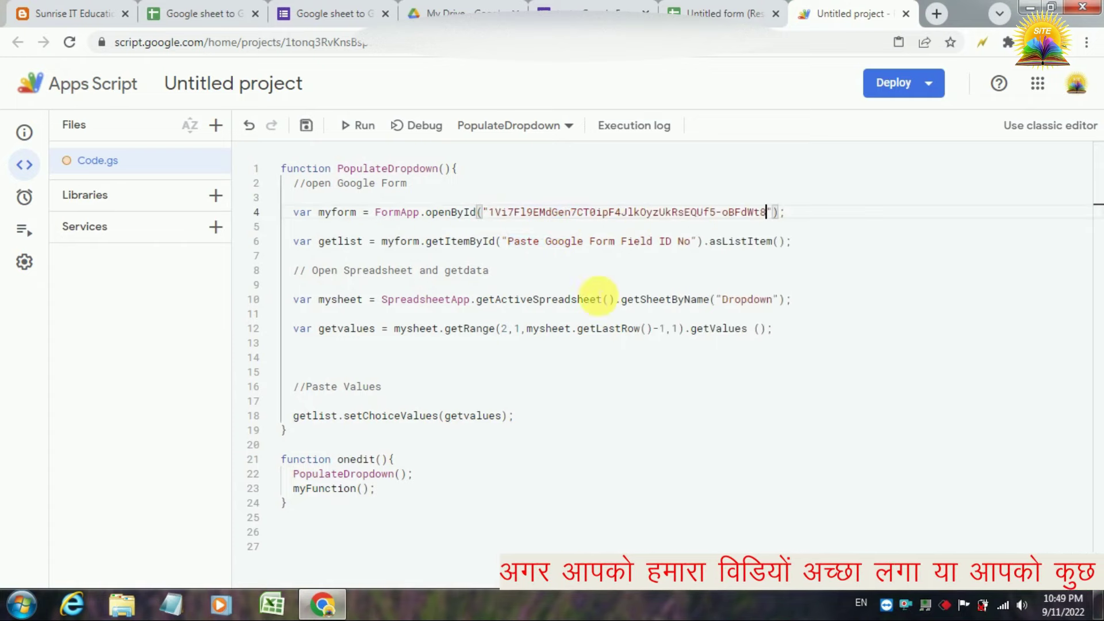
pyautogui.click(587, 256)
pyautogui.click(306, 125)
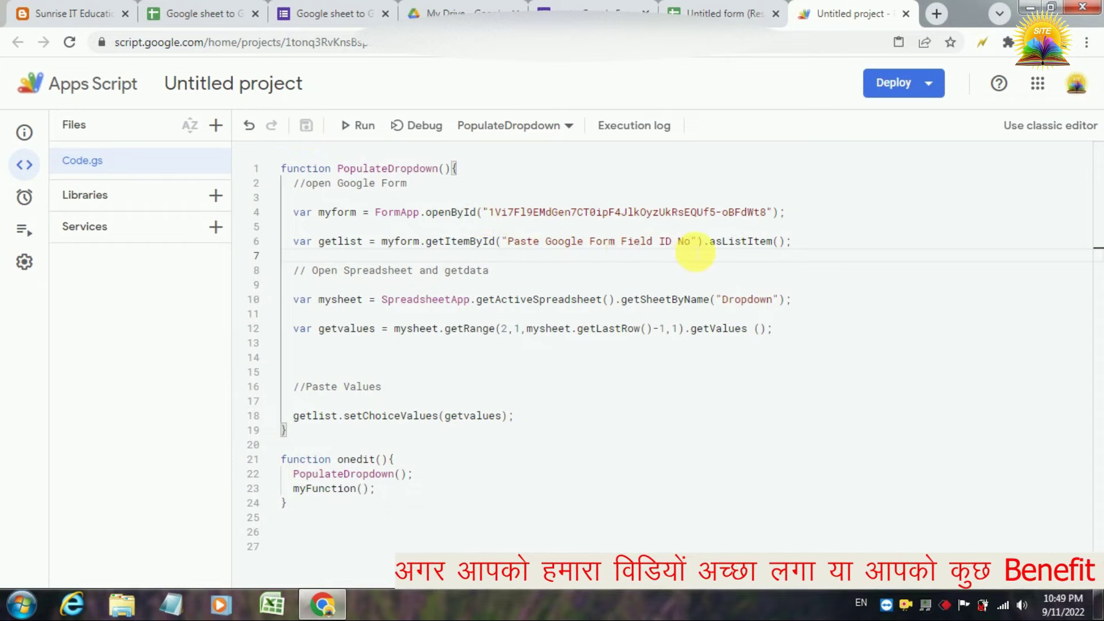
pyautogui.click(586, 4)
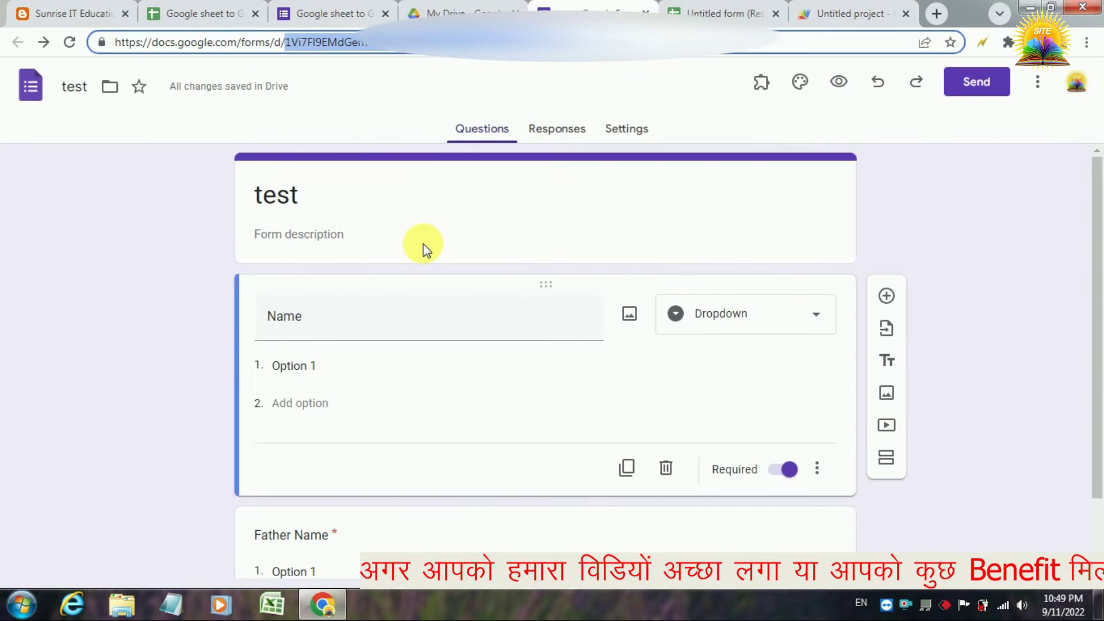
# Open Chrome DevTools on the form and search the page markup for 'data-item'
pyautogui.rightClick(926, 201)
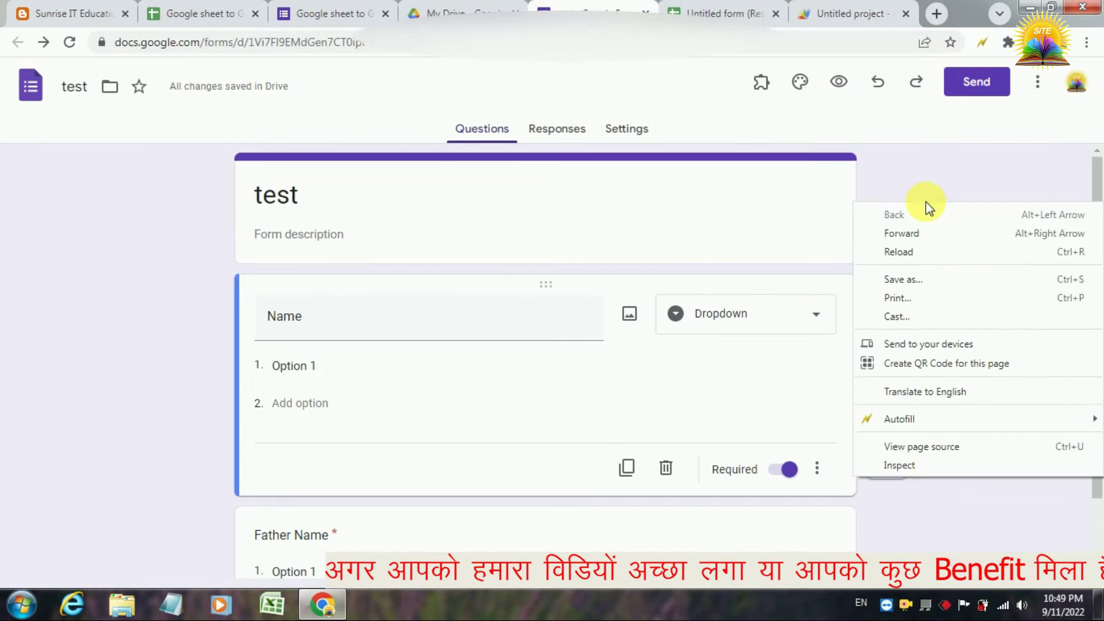
pyautogui.click(915, 472)
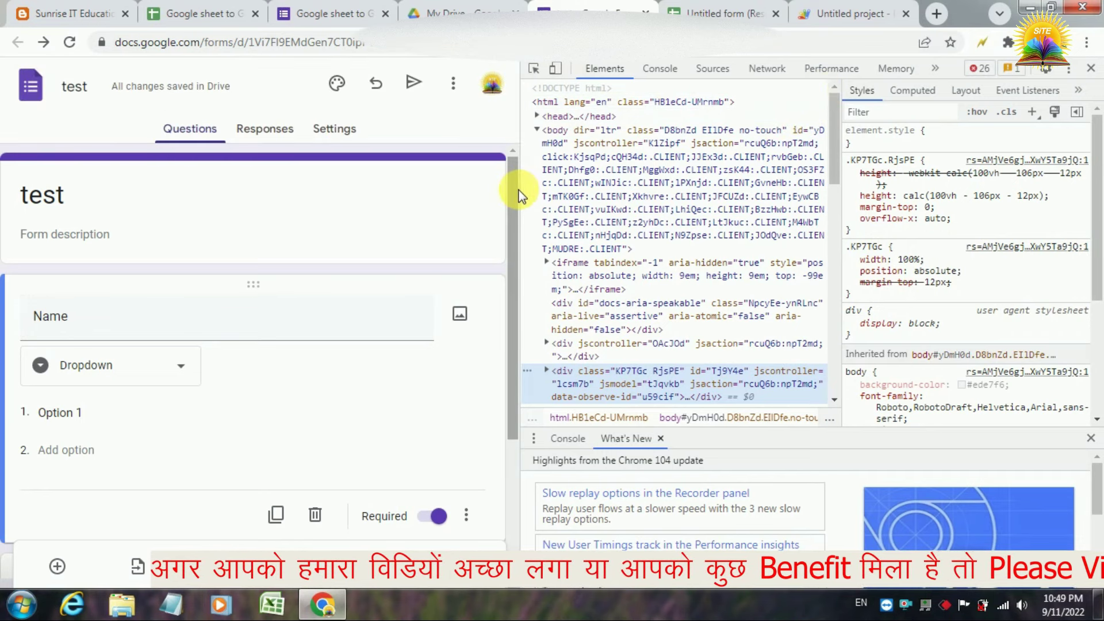
pyautogui.moveTo(523, 197); pyautogui.dragTo(737, 215)
pyautogui.click(771, 161)
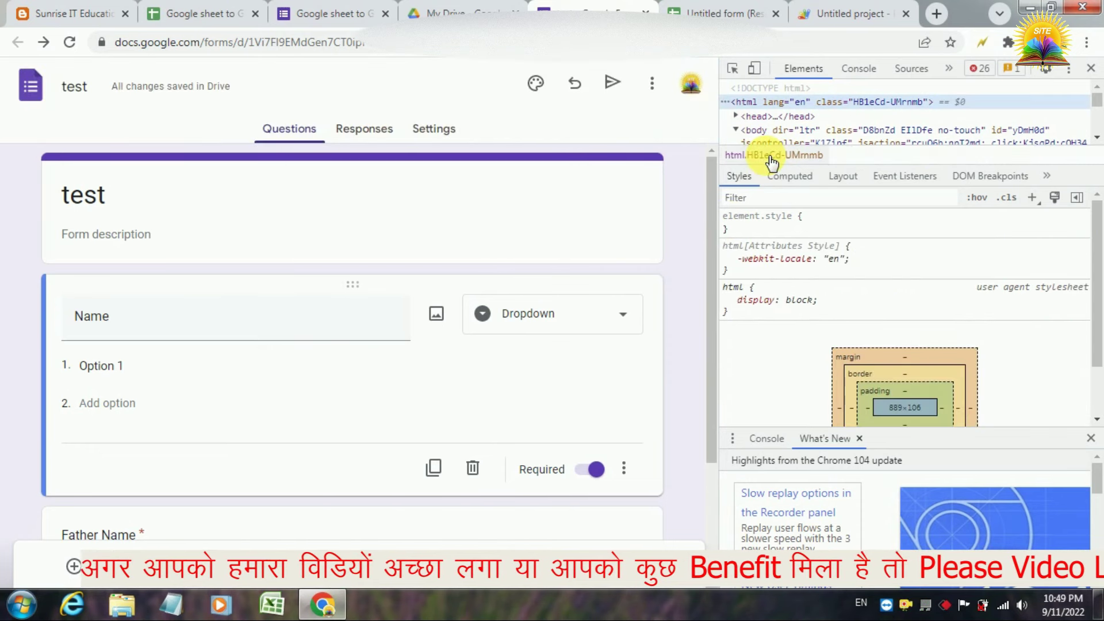
pyautogui.hotkey('ctrl', 'f')
pyautogui.write('d')
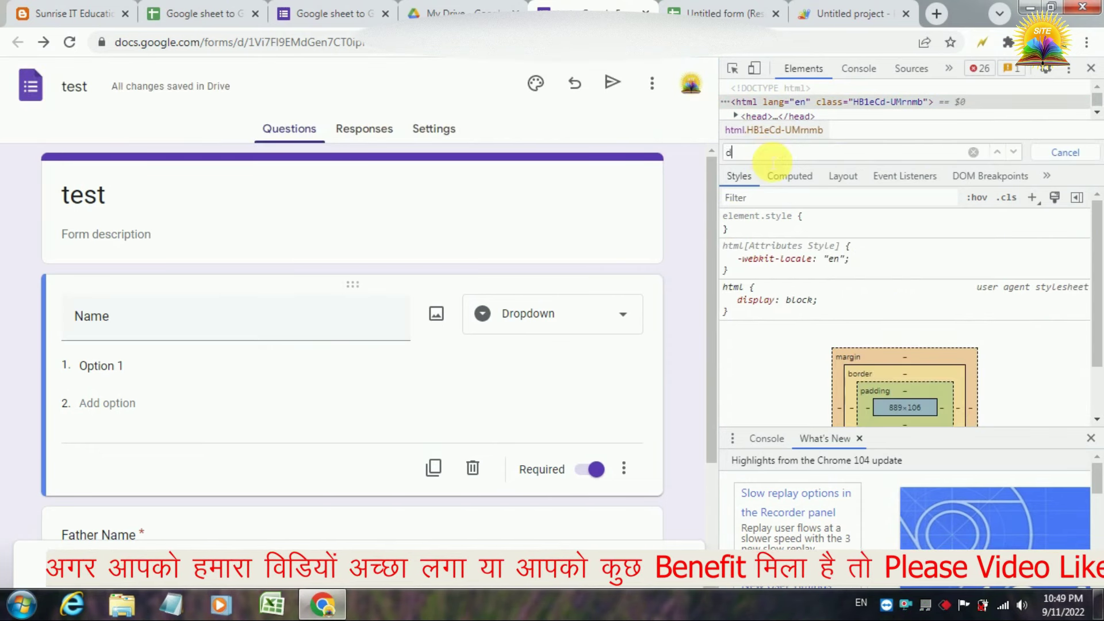
pyautogui.write('ata-in')
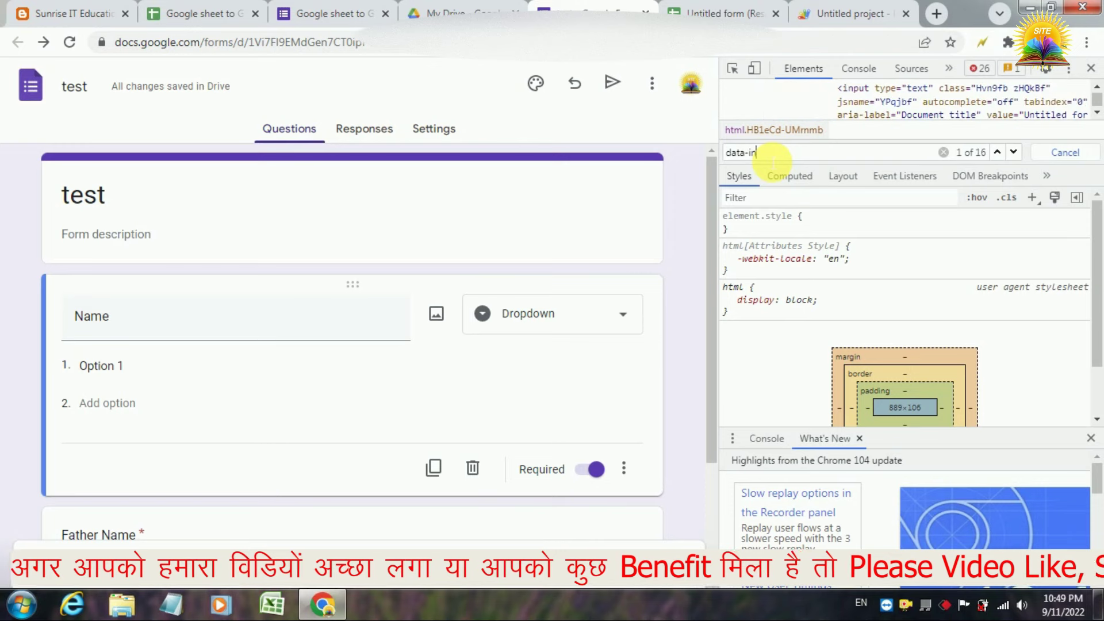
pyautogui.write('dex')
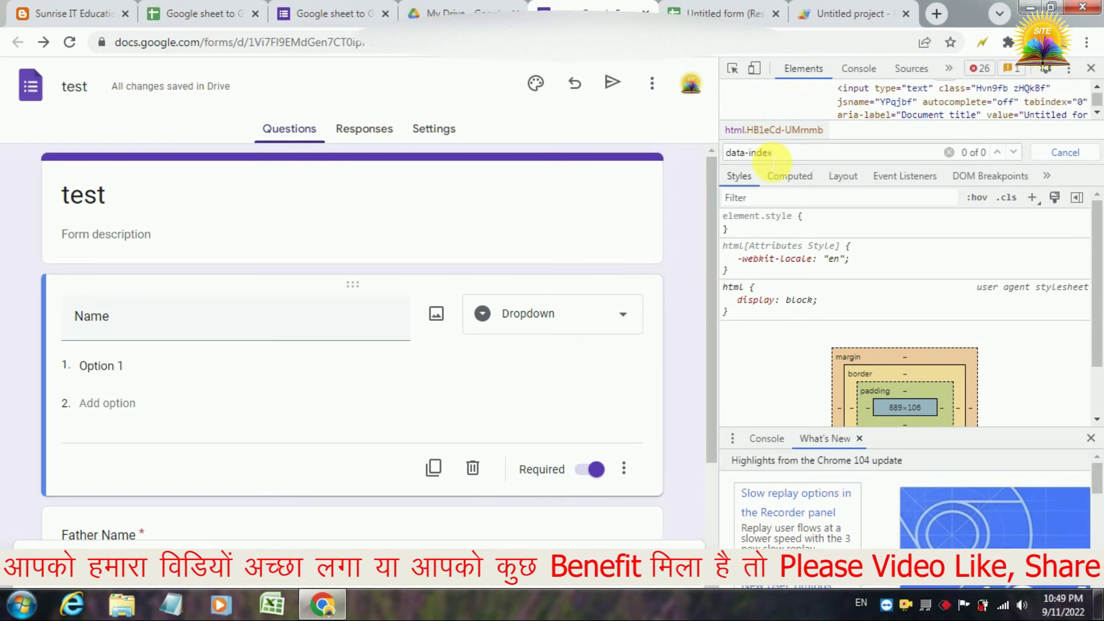
pyautogui.press('BackSpace')
pyautogui.press('BackSpace')
pyautogui.press('BackSpace')
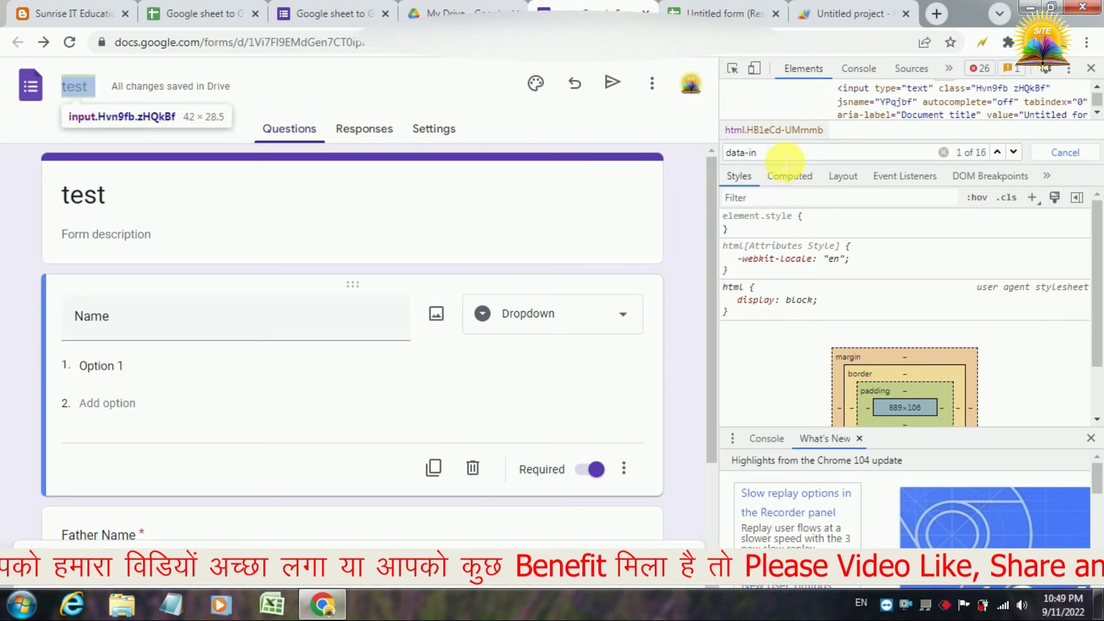
pyautogui.press('BackSpace')
pyautogui.write('tem')
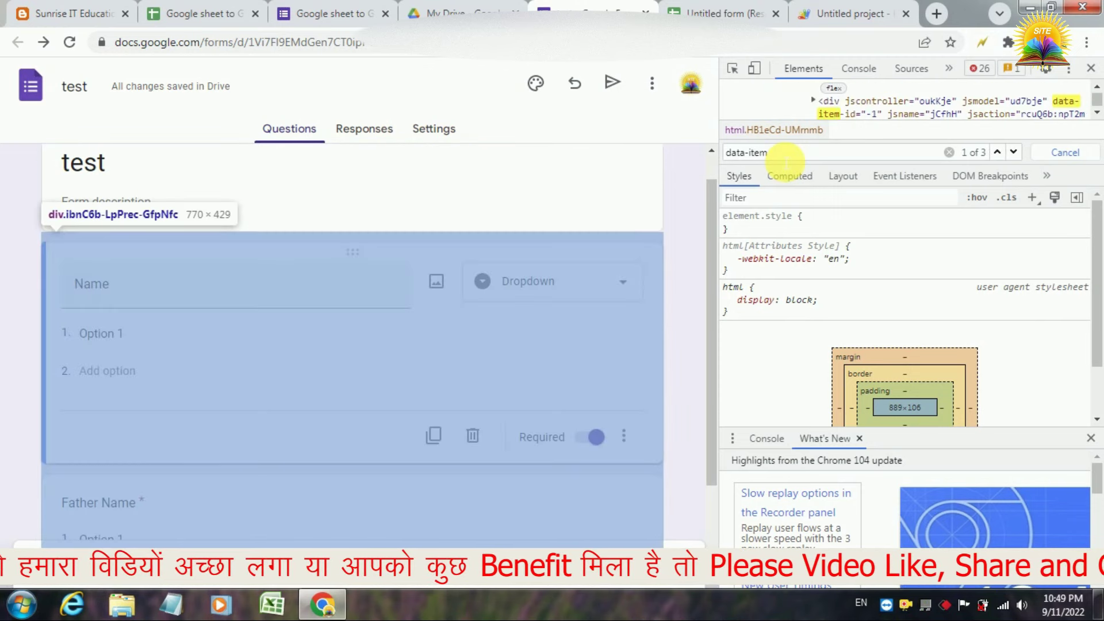
pyautogui.press('Return')
pyautogui.press('Return')
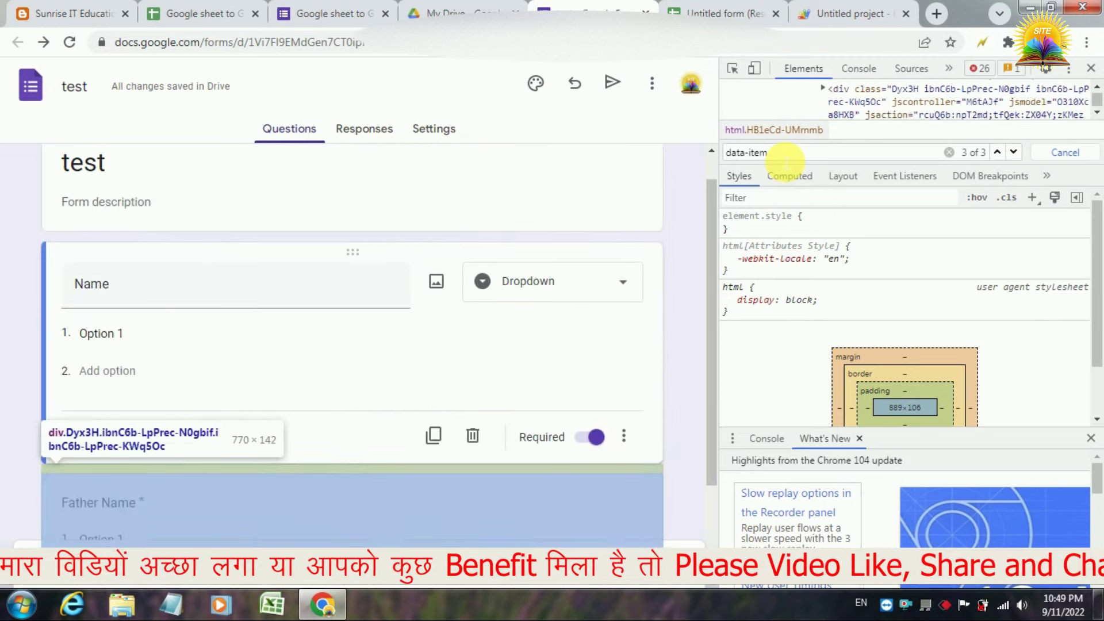
pyautogui.press('Return')
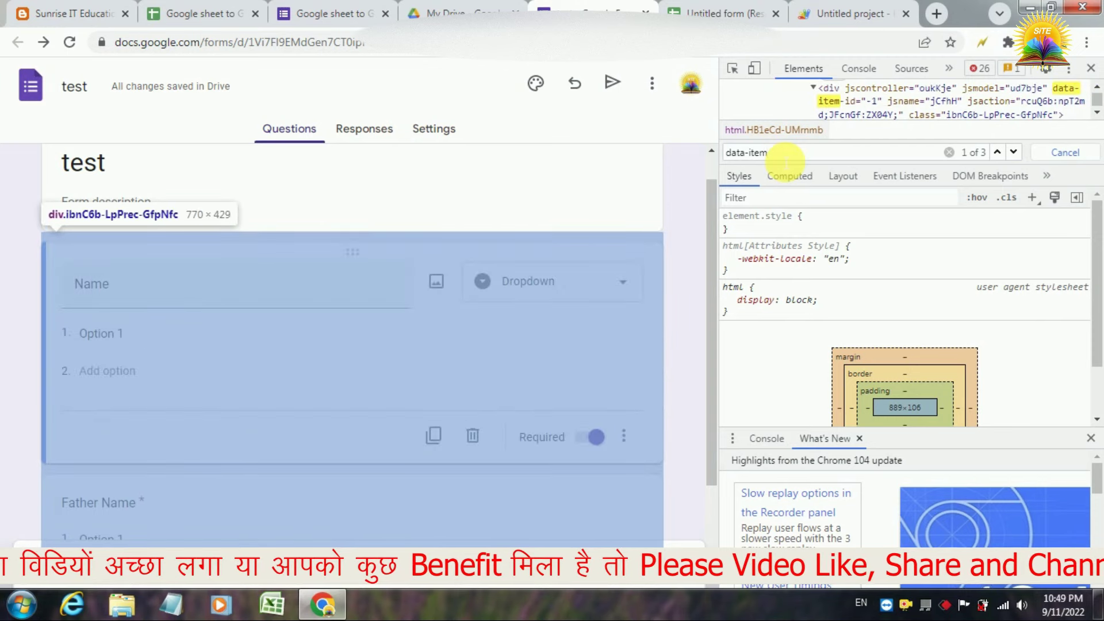
pyautogui.press('Return')
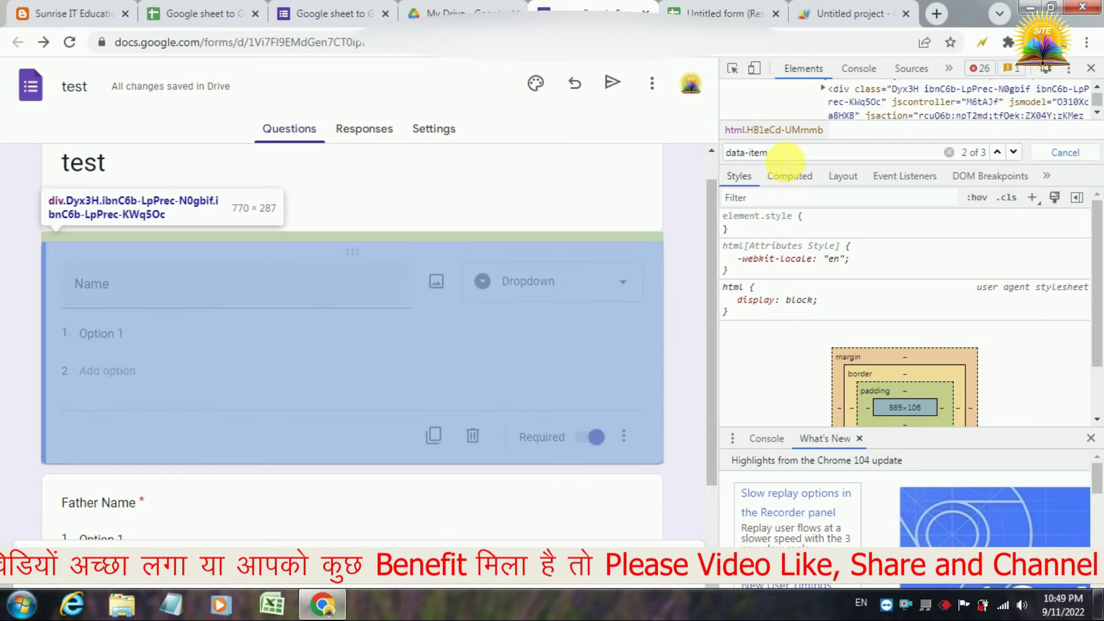
pyautogui.press('Return')
pyautogui.press('Return')
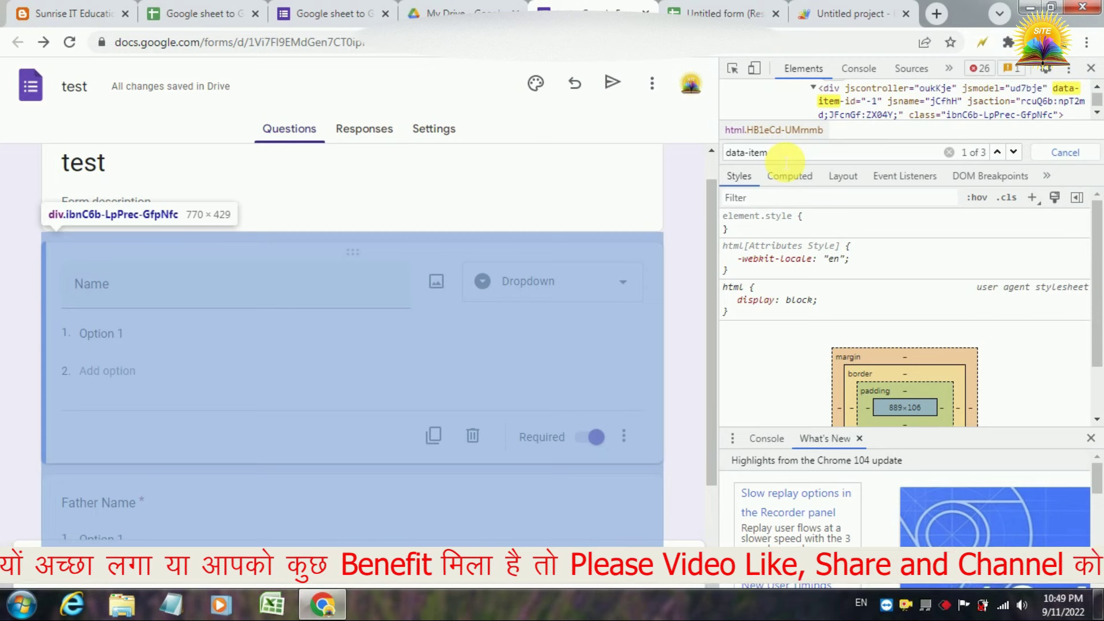
pyautogui.press('Return')
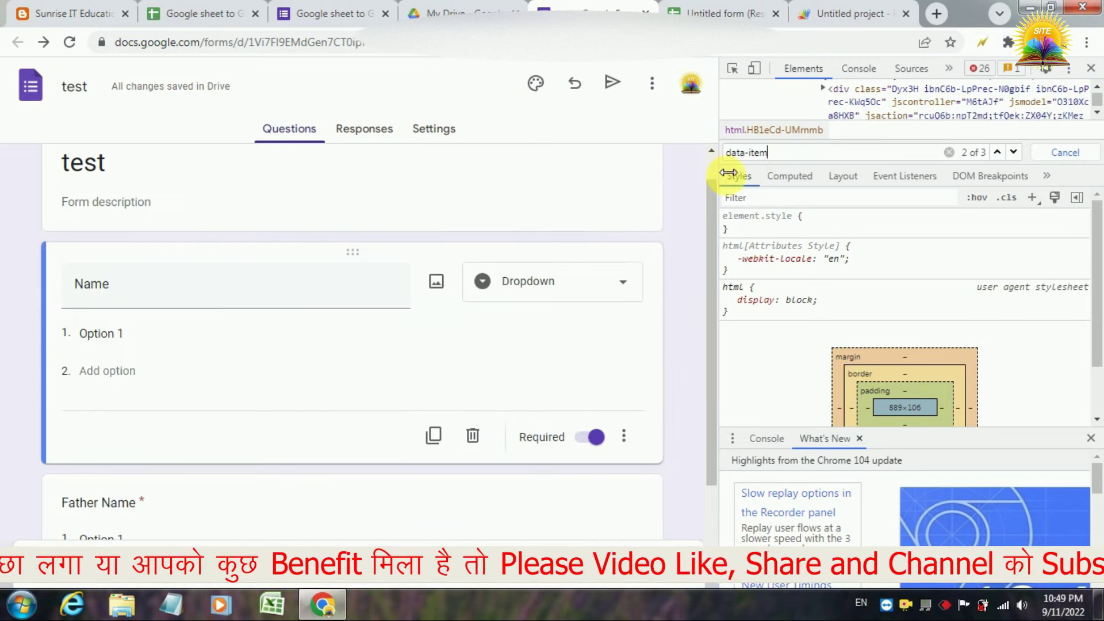
pyautogui.moveTo(718, 169); pyautogui.dragTo(578, 170)
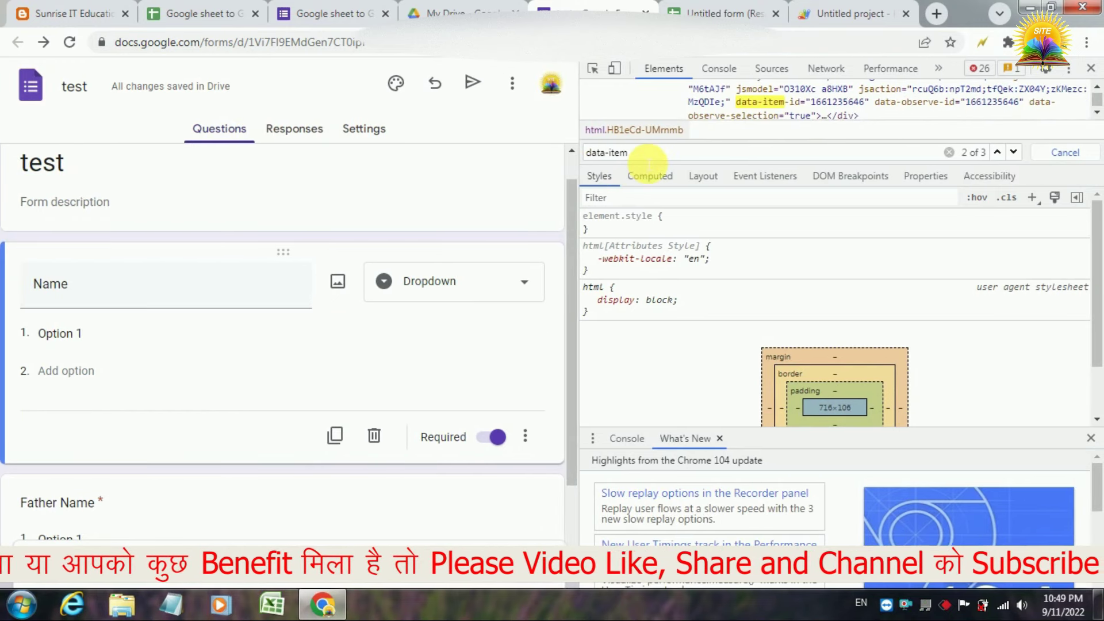
pyautogui.click(647, 154)
pyautogui.press('Return')
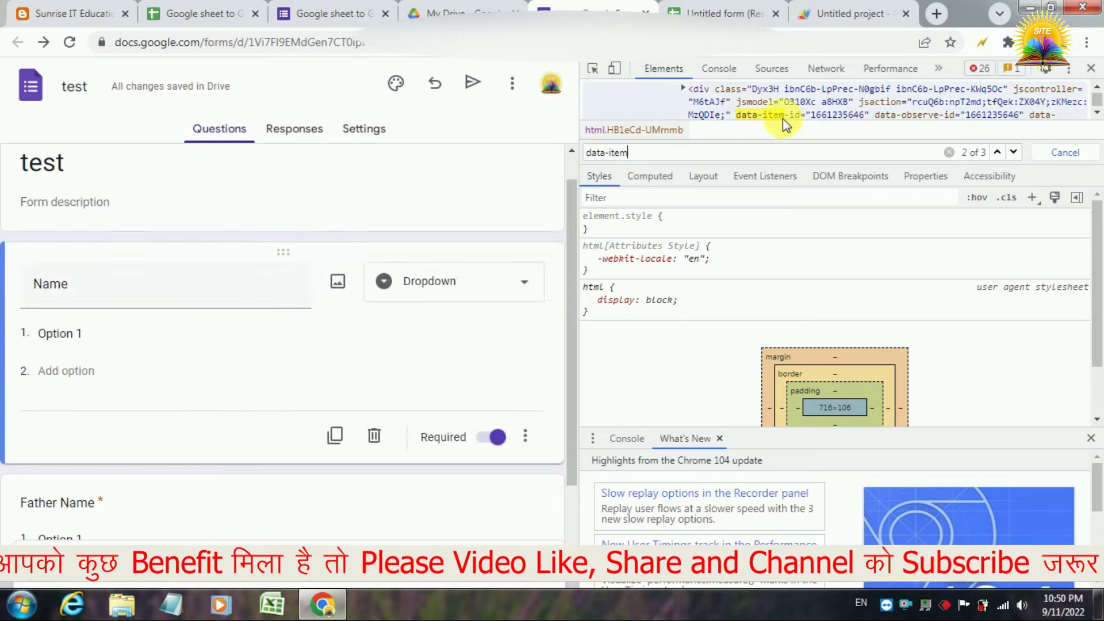
pyautogui.doubleClick(841, 116)
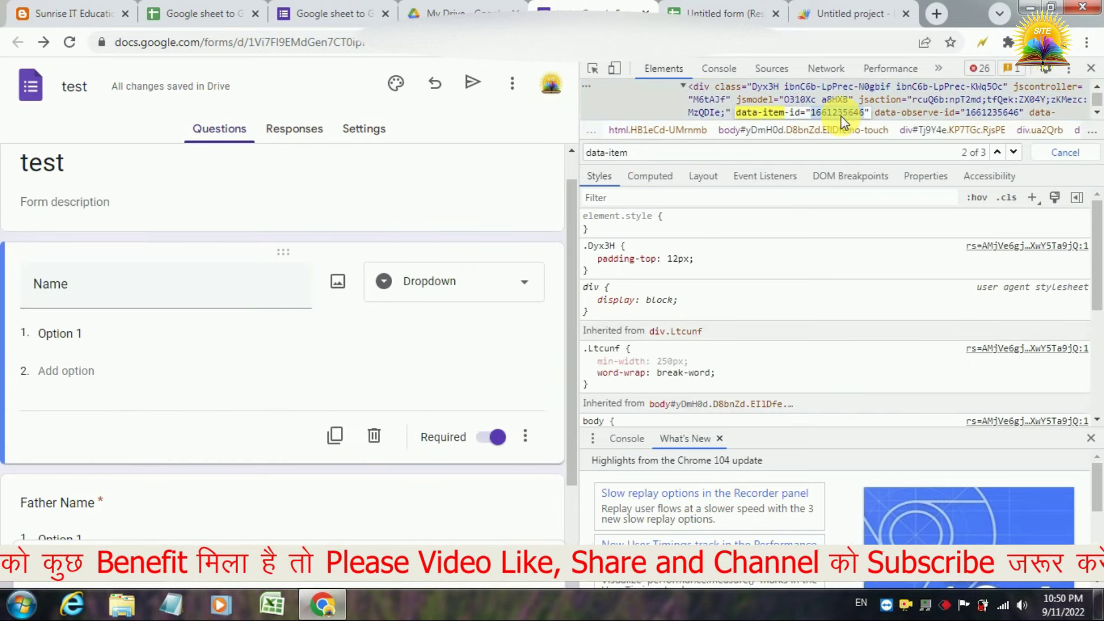
pyautogui.rightClick(841, 115)
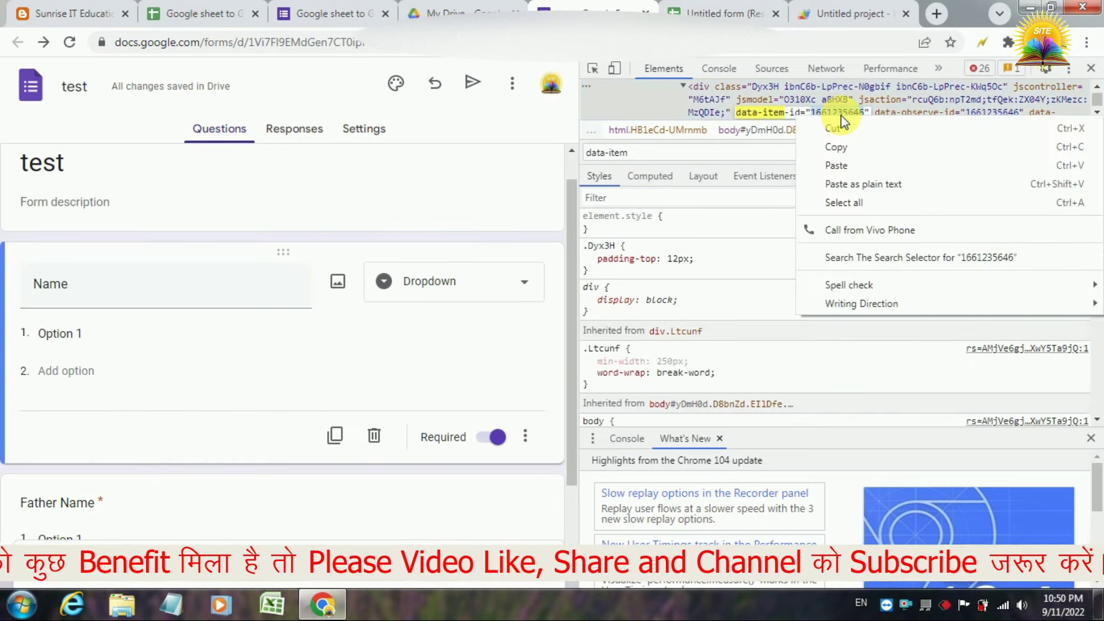
pyautogui.click(841, 151)
pyautogui.click(826, 8)
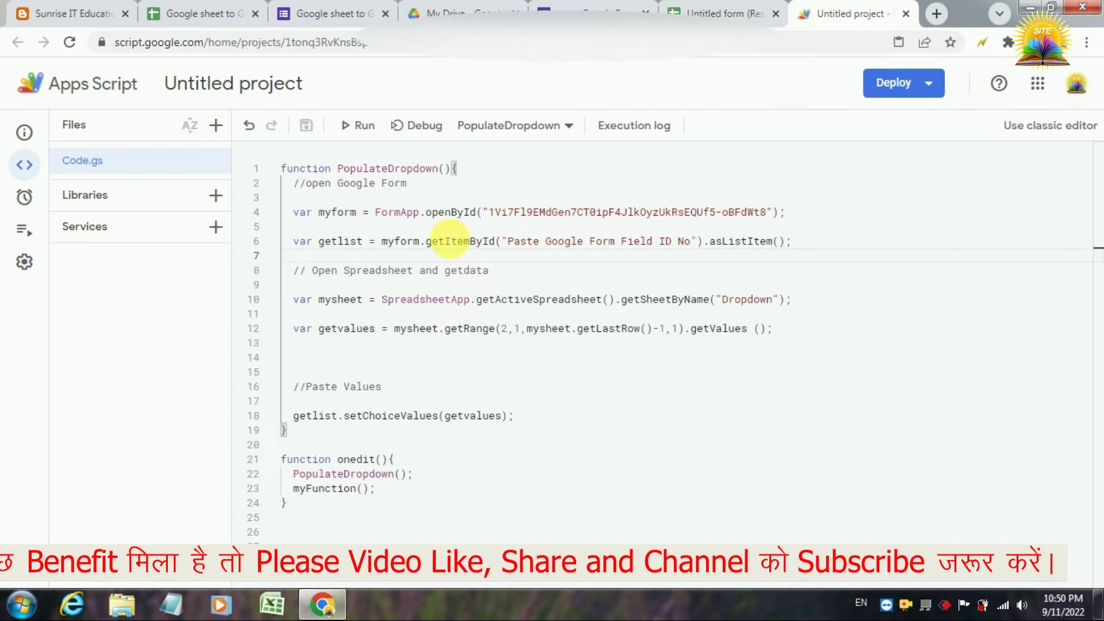
pyautogui.moveTo(508, 242); pyautogui.dragTo(698, 242)
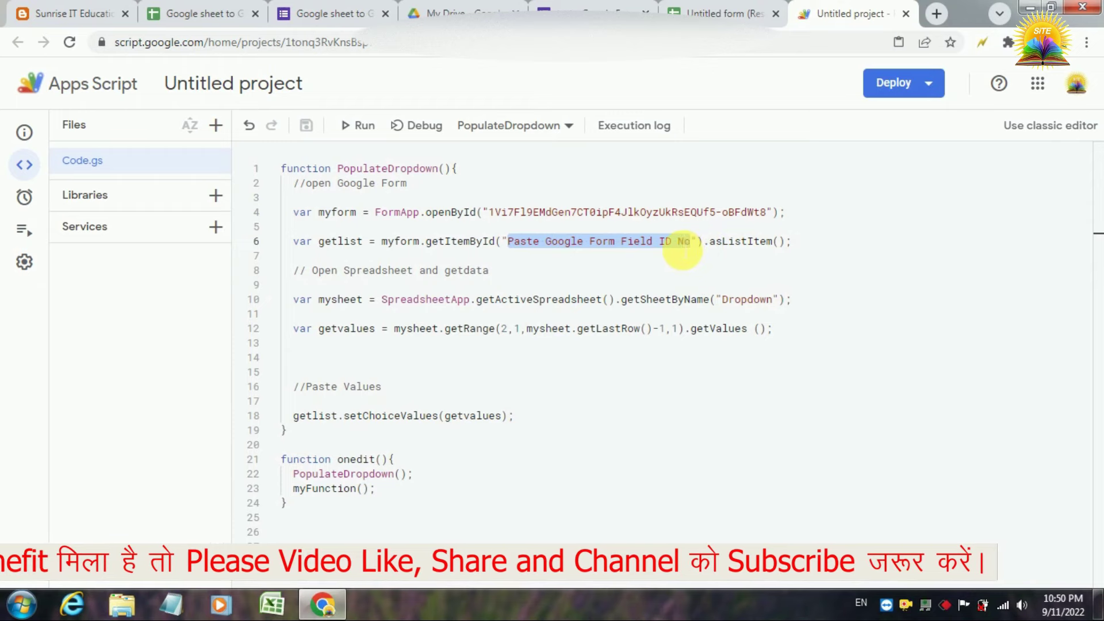
pyautogui.rightClick(677, 244)
pyautogui.click(714, 479)
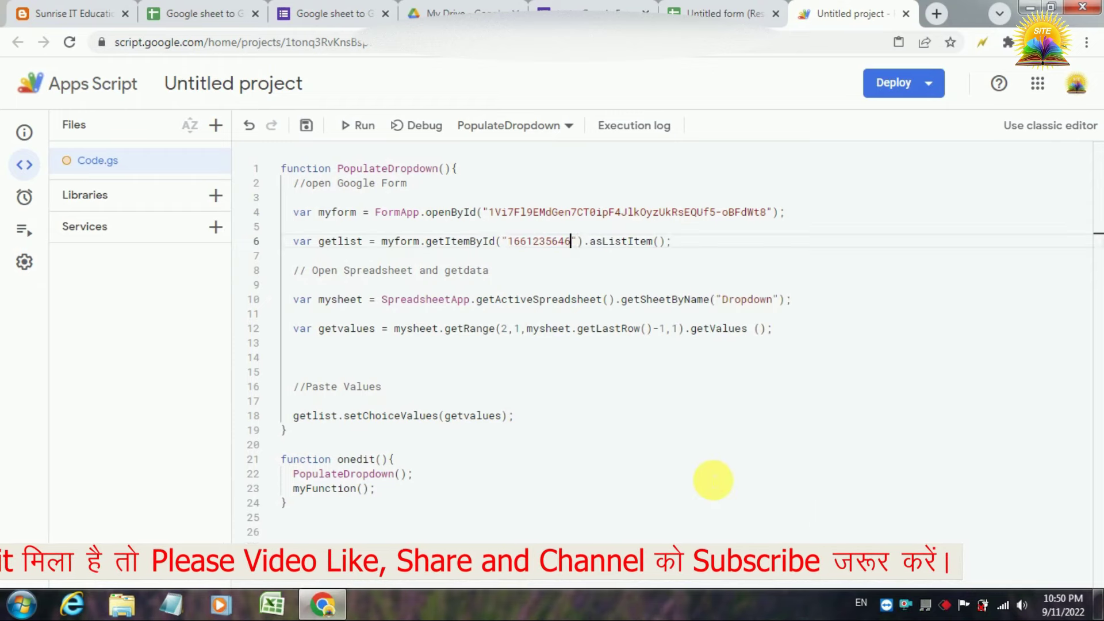
pyautogui.click(310, 131)
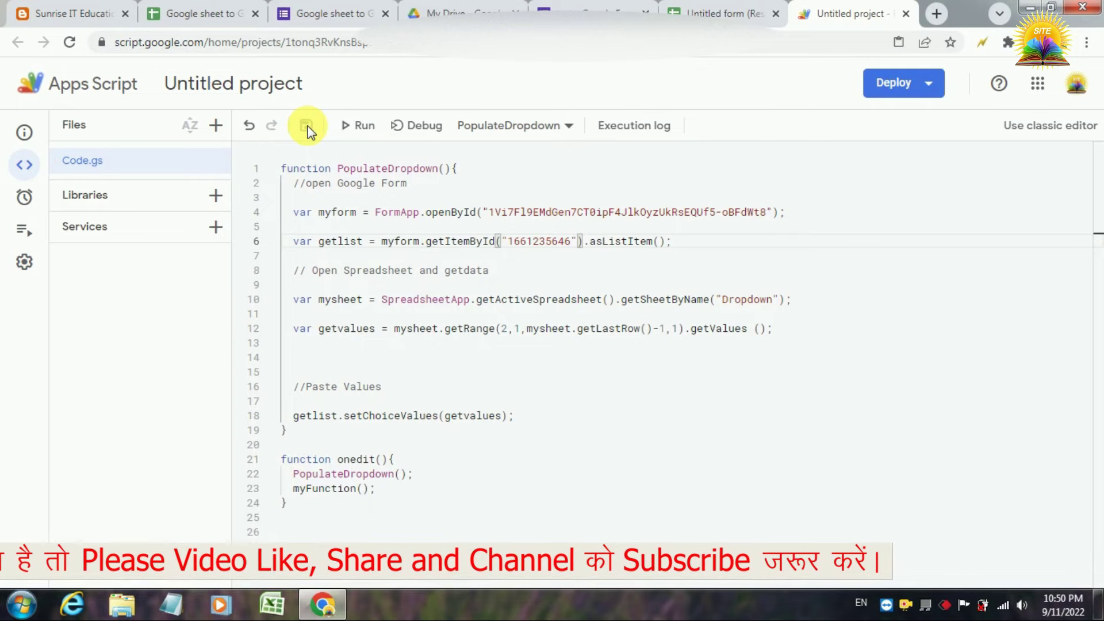
# Add a trigger running onedit from spreadsheet On edit, with weekly failure notifications, and save it
pyautogui.click(33, 200)
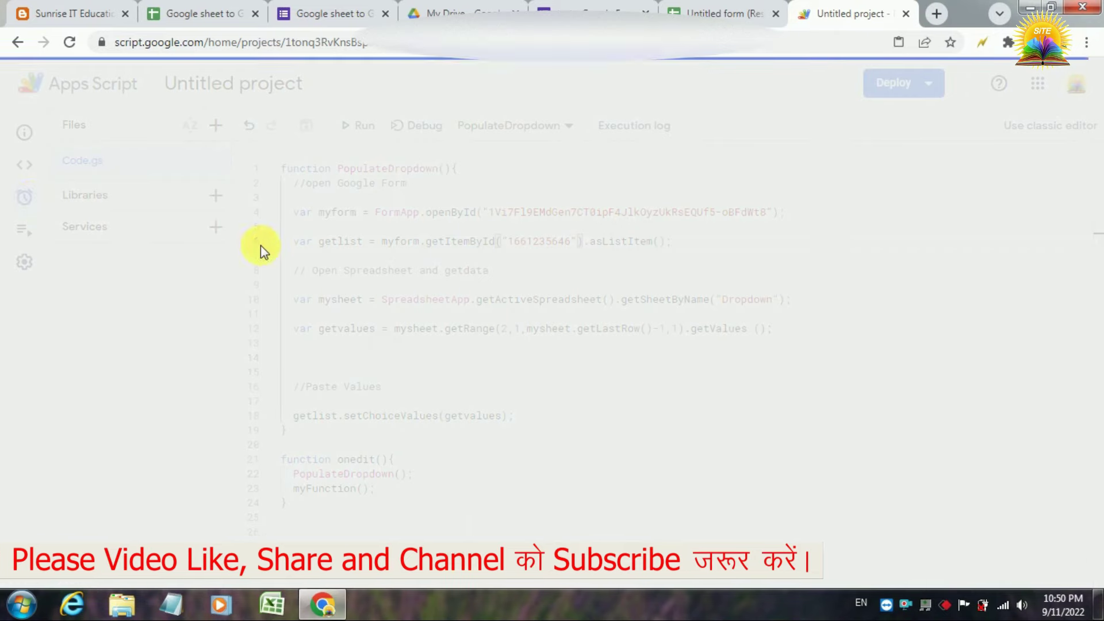
pyautogui.click(1044, 553)
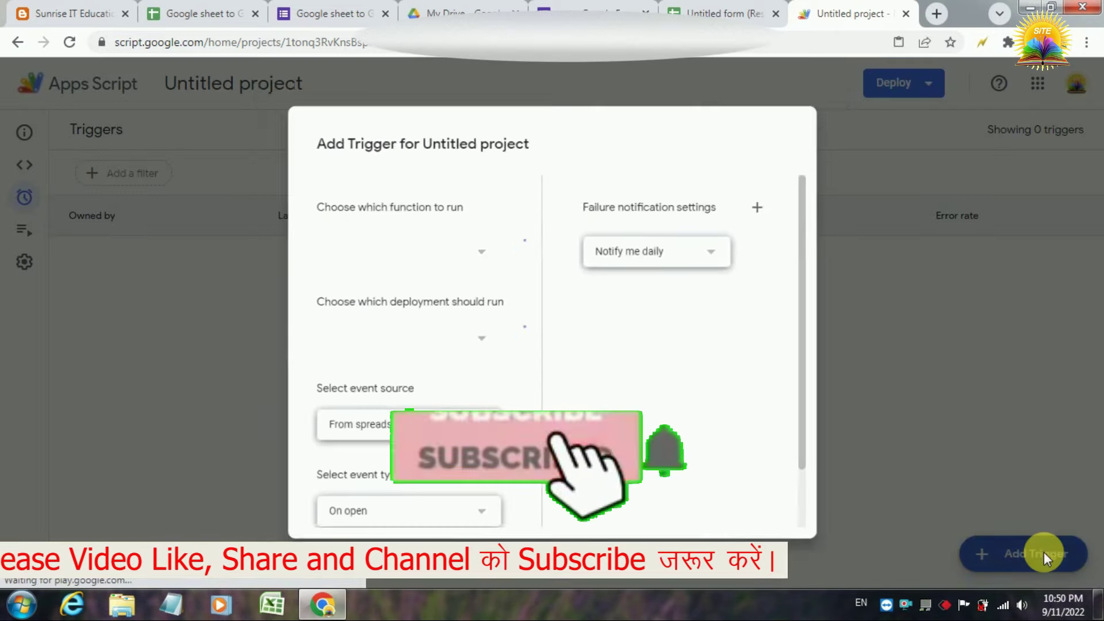
pyautogui.click(382, 243)
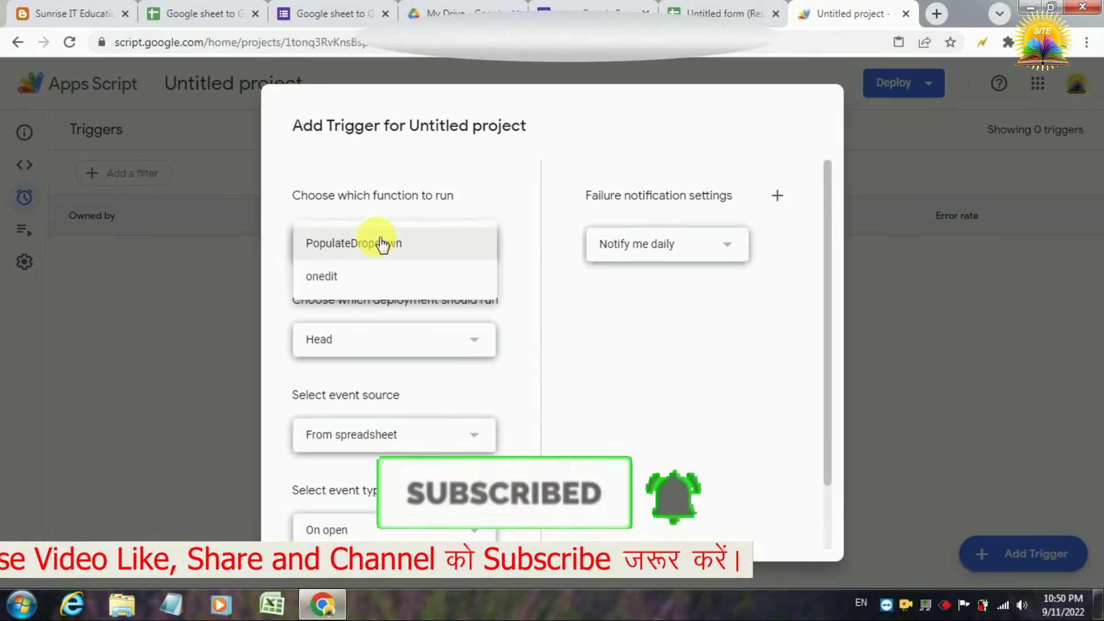
pyautogui.click(372, 276)
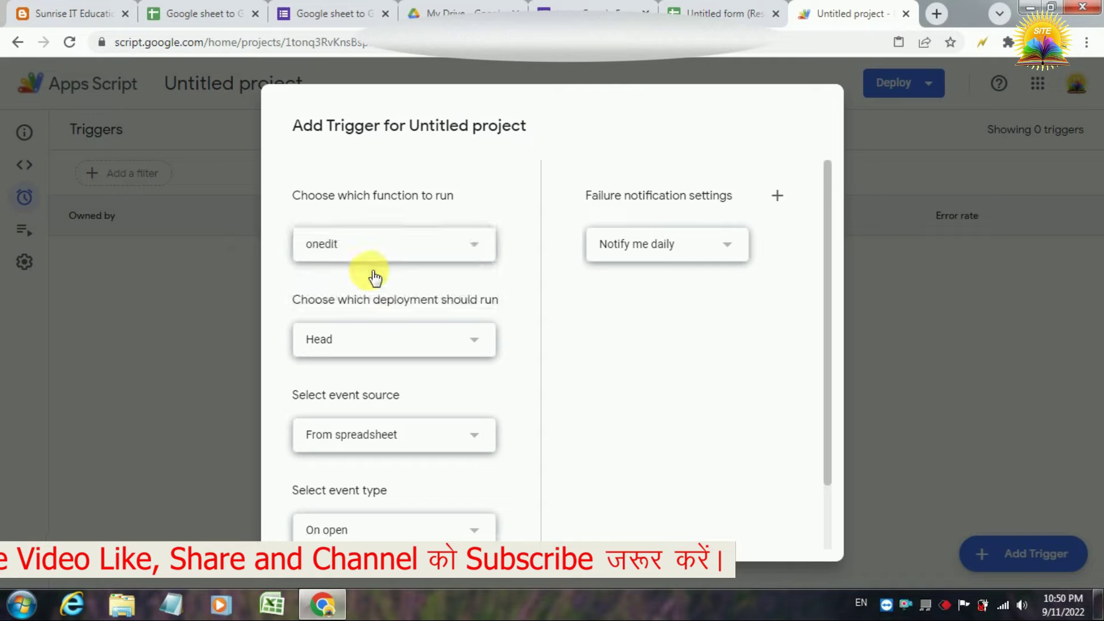
pyautogui.click(439, 532)
pyautogui.click(334, 481)
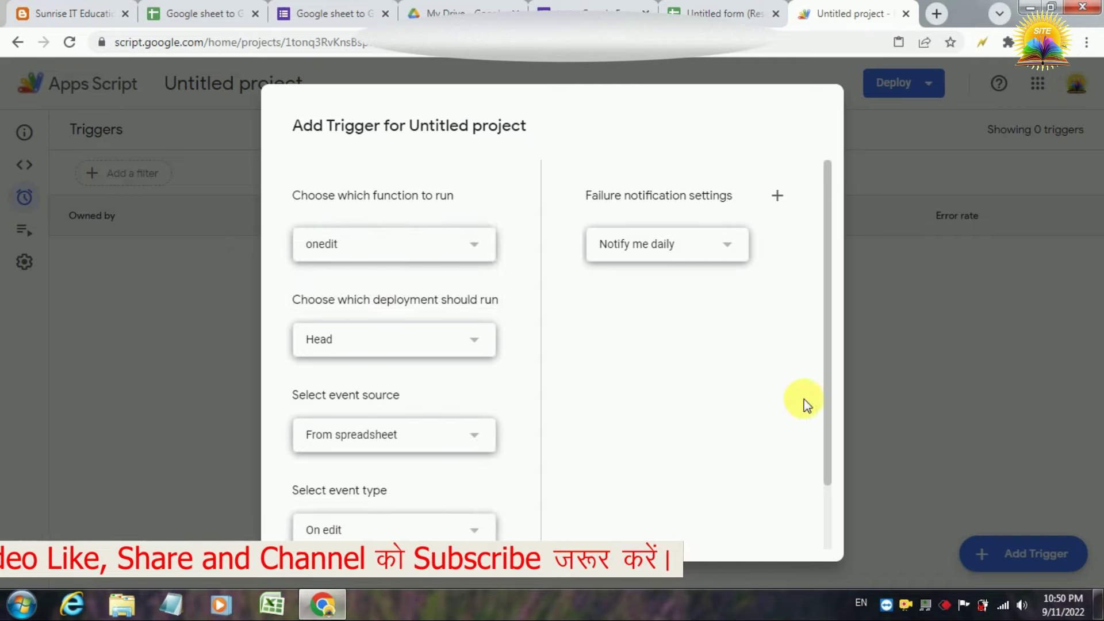
pyautogui.click(691, 259)
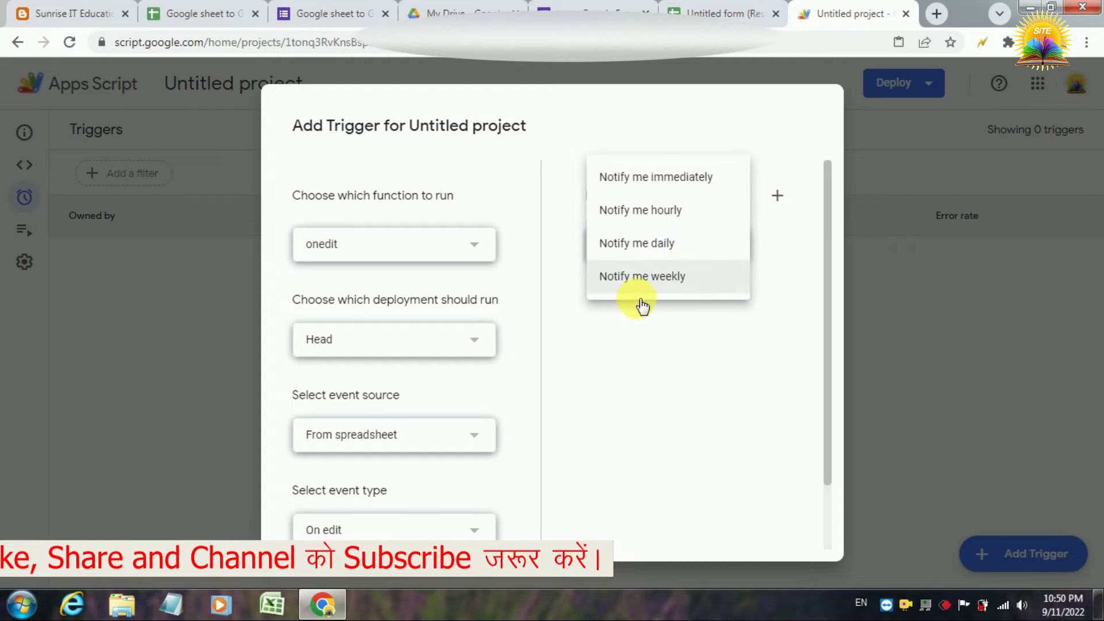
pyautogui.click(643, 277)
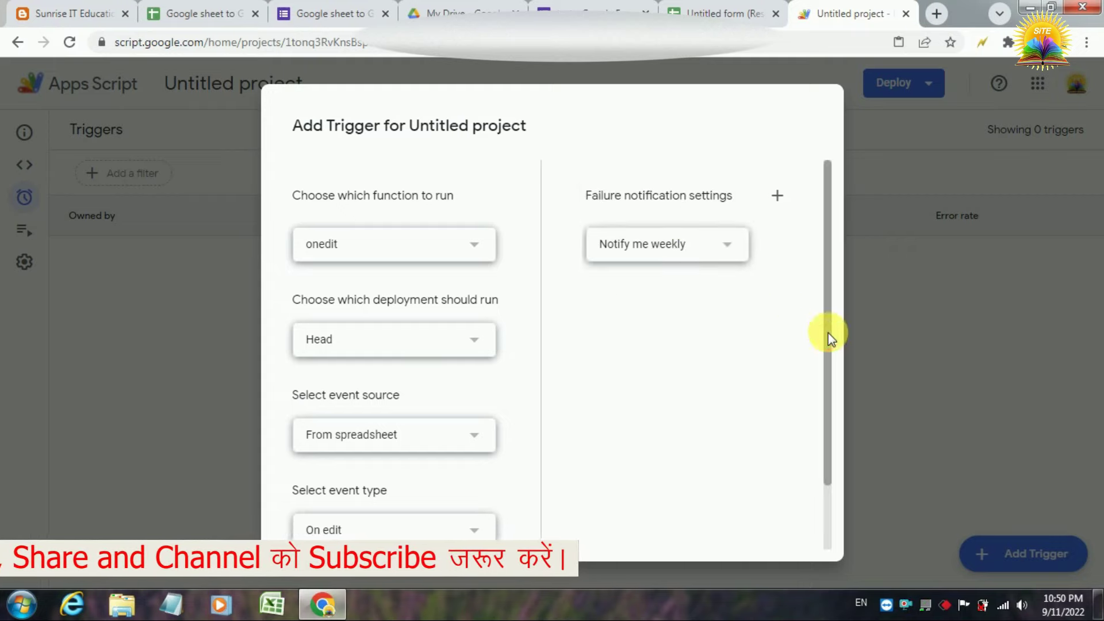
pyautogui.moveTo(830, 338); pyautogui.dragTo(826, 512)
pyautogui.click(787, 518)
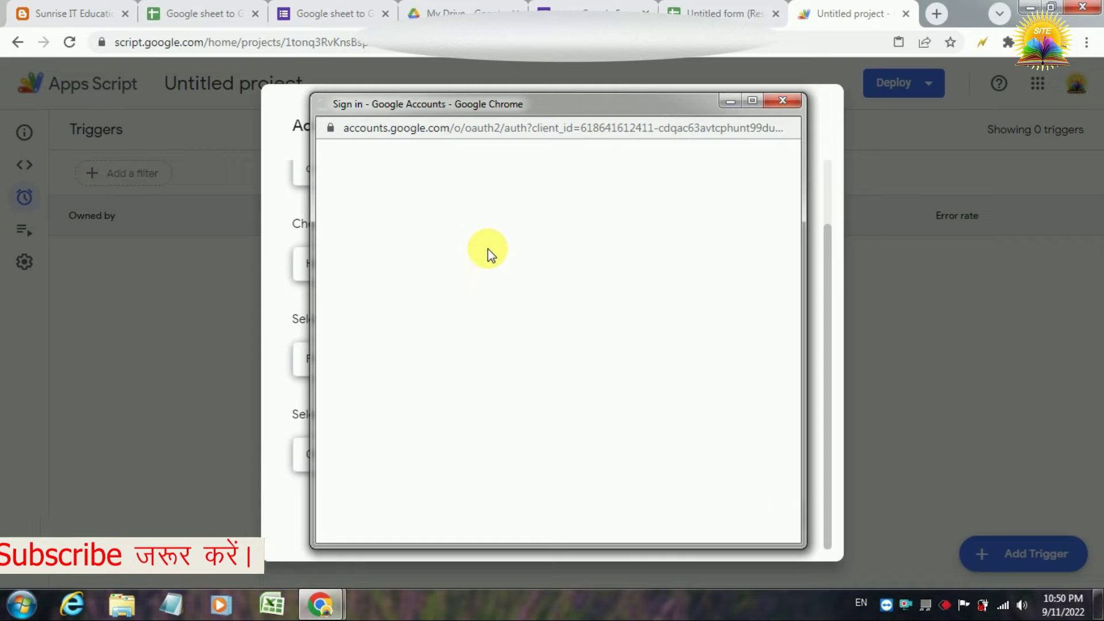
# Choose the account, proceed past the unverified-app warning, and allow access to Sheets and Forms
pyautogui.click(488, 299)
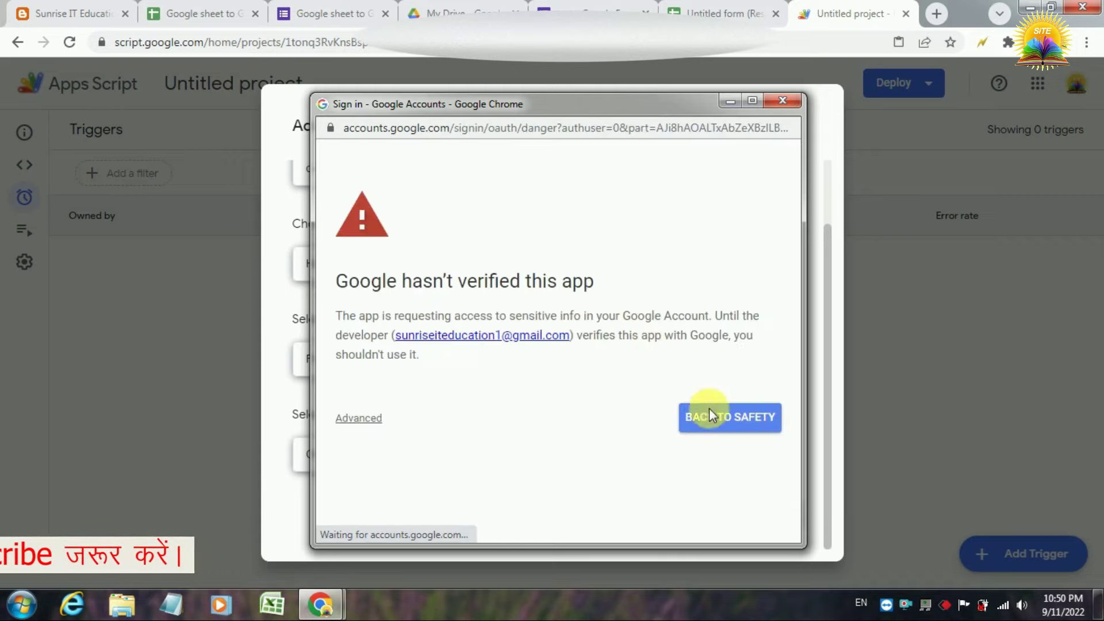
pyautogui.click(352, 422)
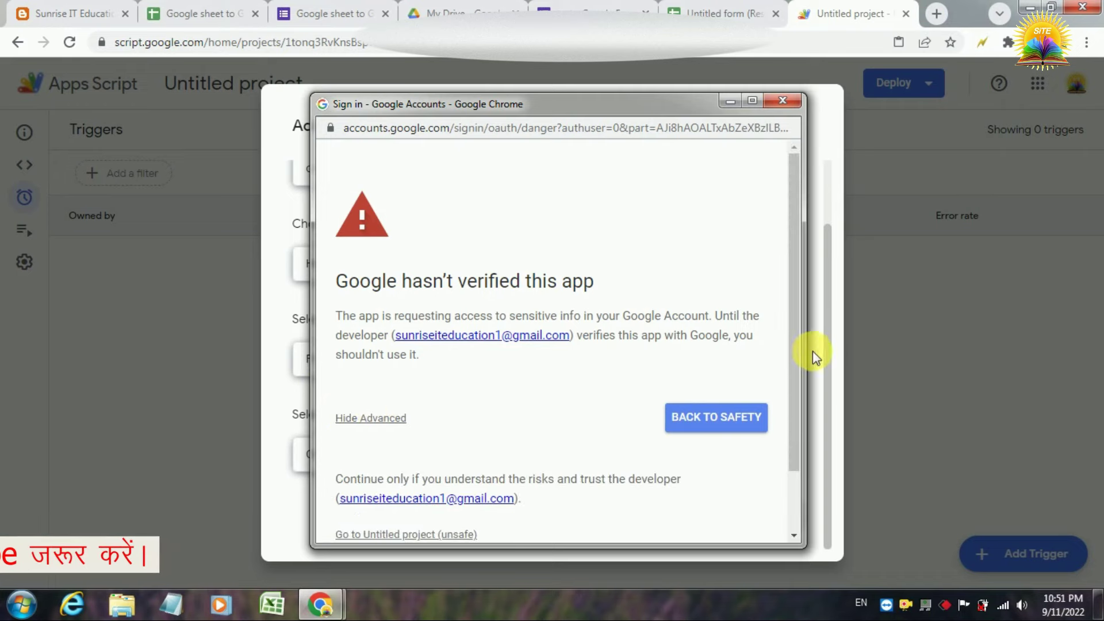
pyautogui.moveTo(796, 347); pyautogui.dragTo(788, 479)
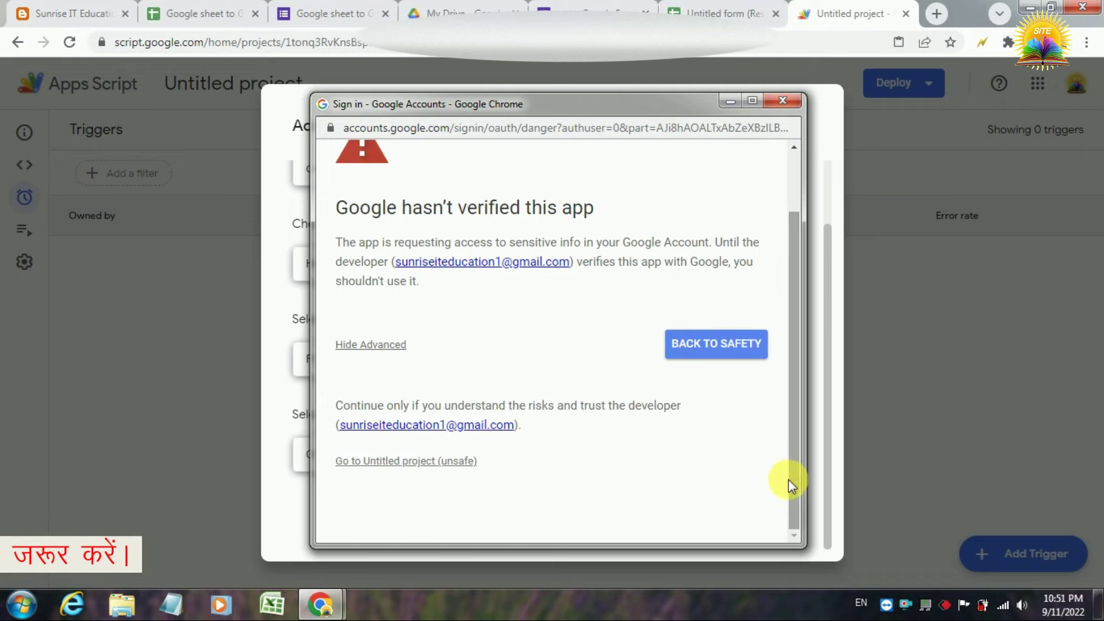
pyautogui.click(418, 469)
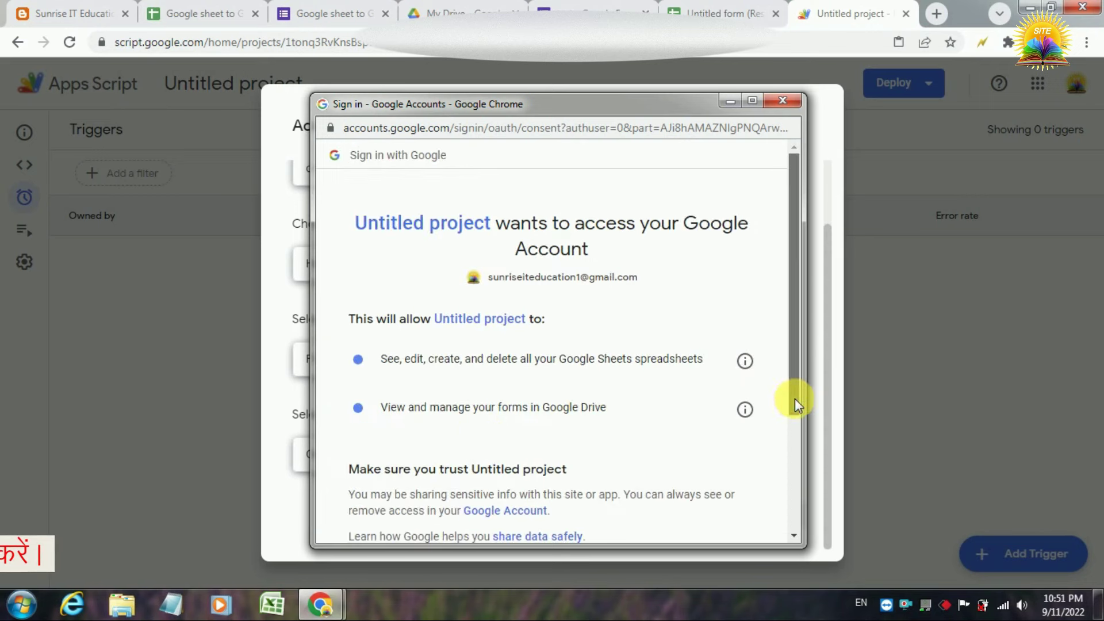
pyautogui.moveTo(795, 398); pyautogui.dragTo(795, 521)
pyautogui.click(605, 433)
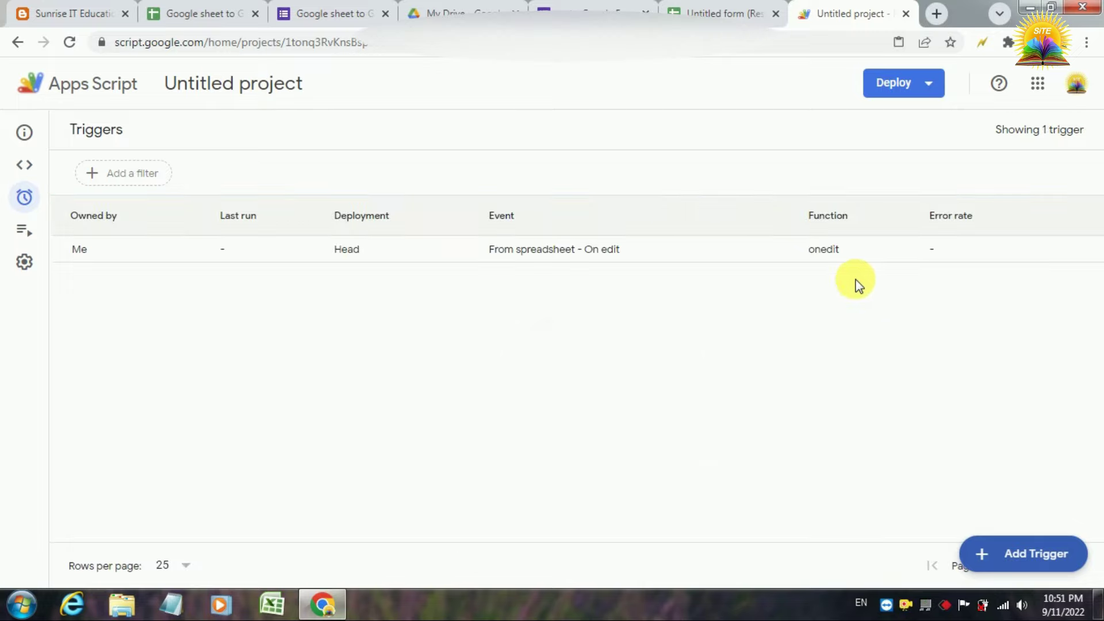
pyautogui.click(26, 165)
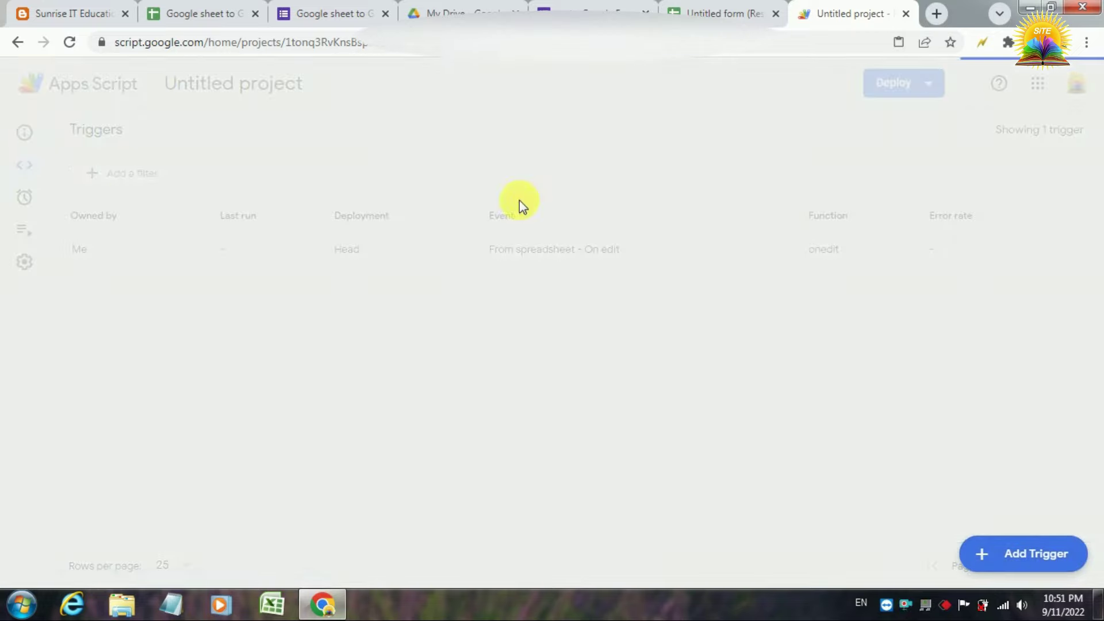
# Add a new sheet to the responses spreadsheet and rename it Dropdown, copying the name from the code
pyautogui.click(731, 8)
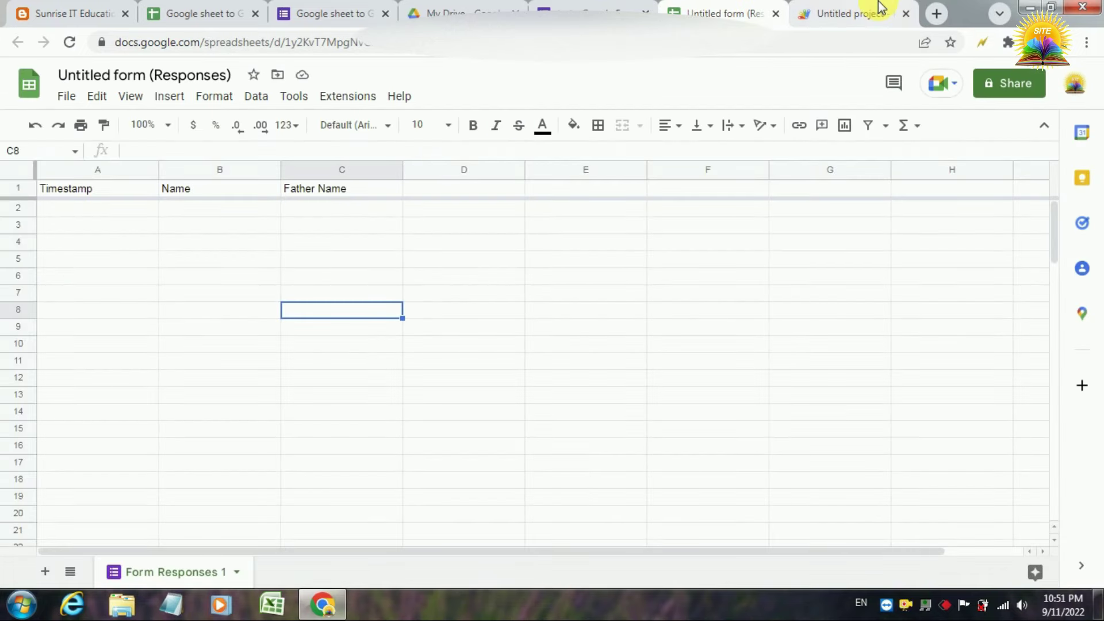
pyautogui.click(45, 571)
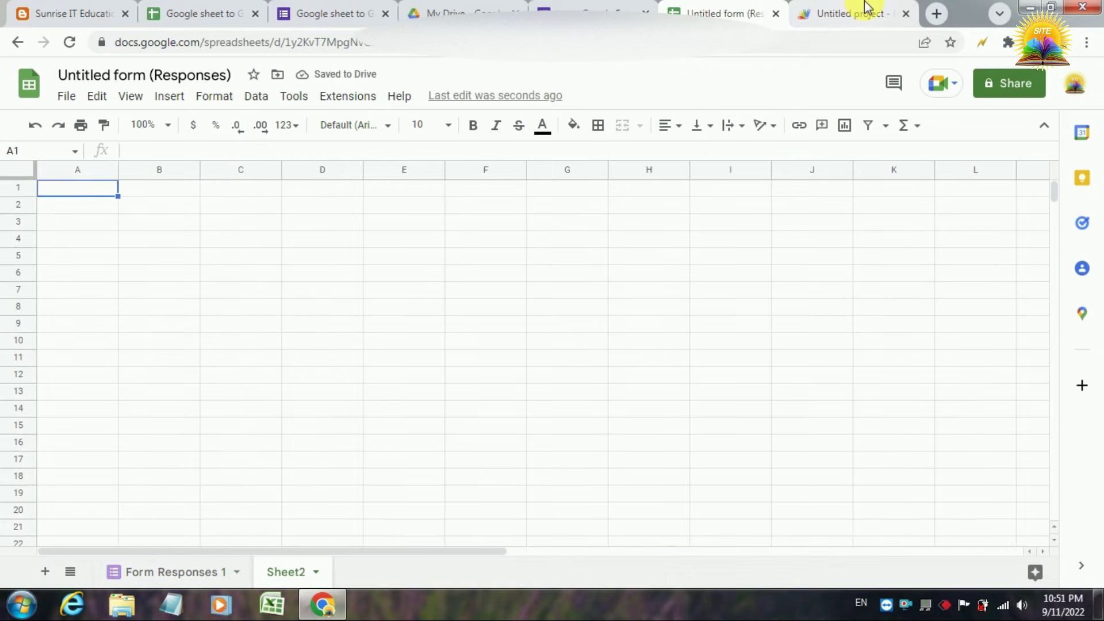
pyautogui.click(851, 13)
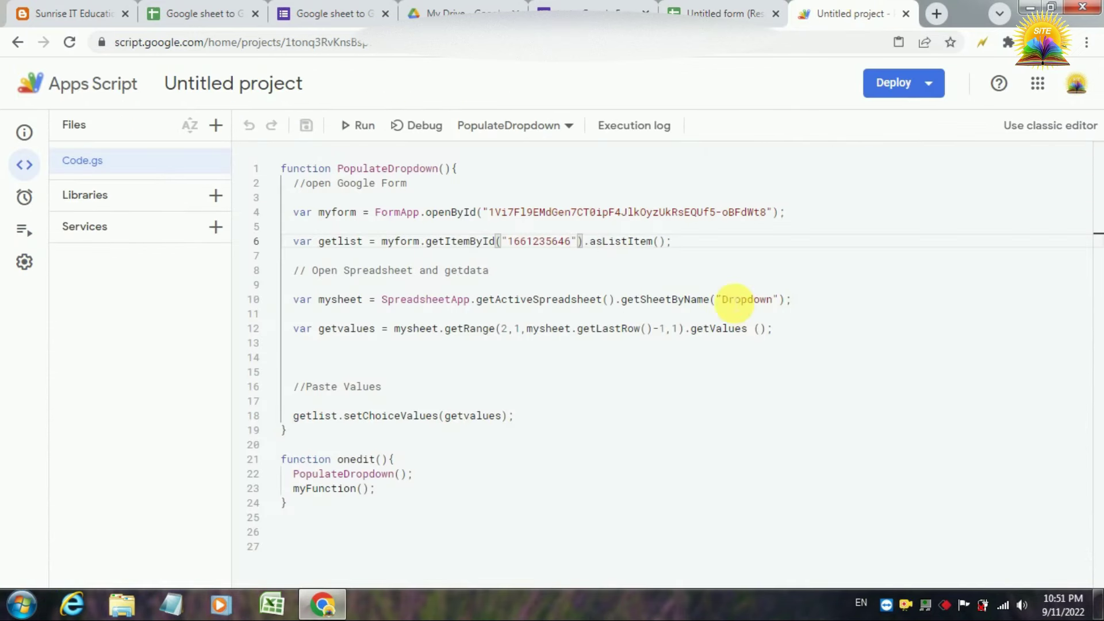
pyautogui.moveTo(722, 300); pyautogui.dragTo(767, 299)
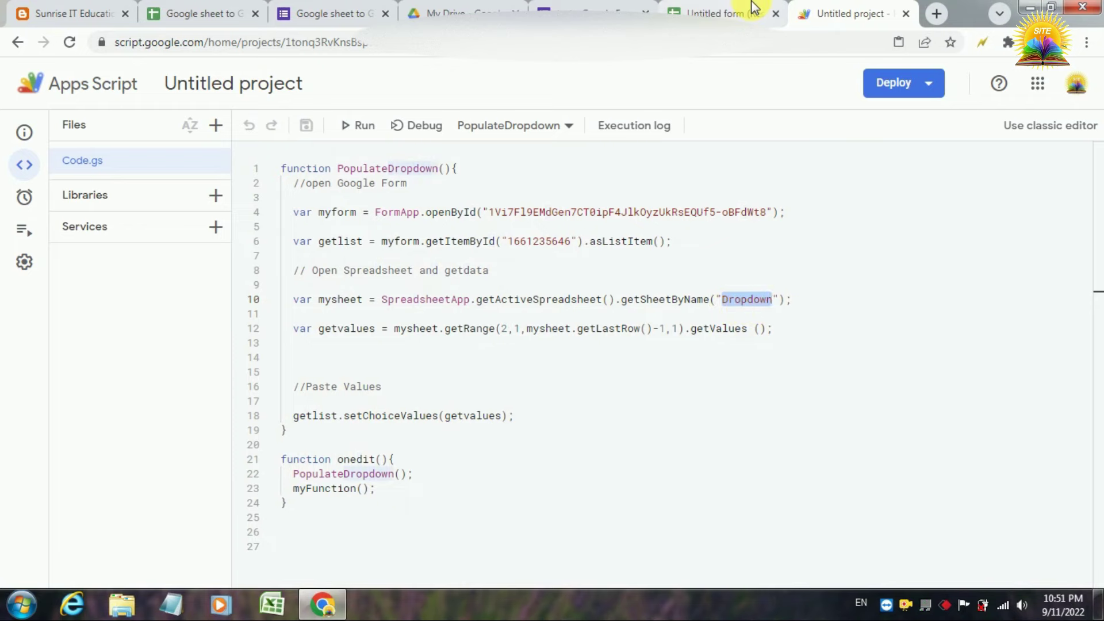
pyautogui.click(725, 13)
pyautogui.click(291, 572)
pyautogui.doubleClick(291, 572)
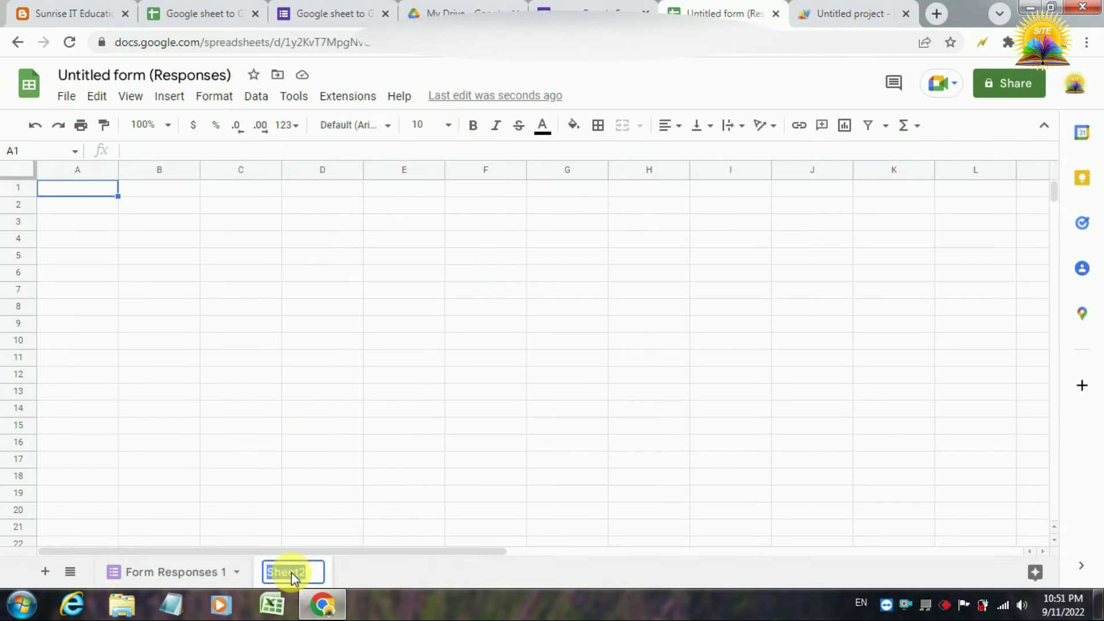
pyautogui.write('Dropdown')
pyautogui.press('Return')
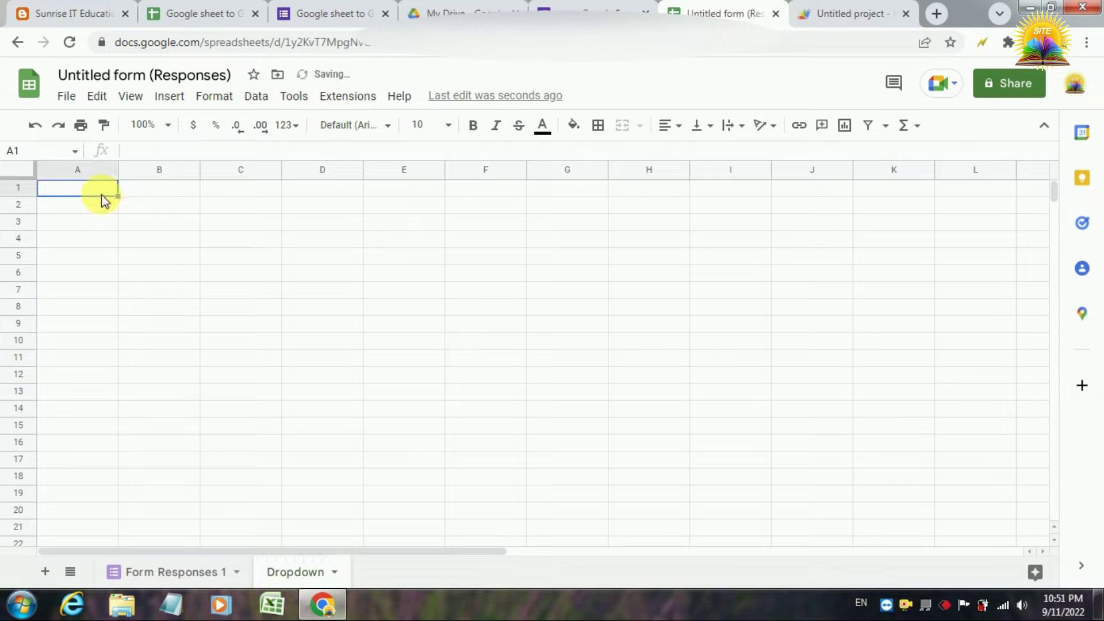
# Enter the header Name in A1 and Sunday in A2 of the Dropdown sheet
pyautogui.write('Name')
pyautogui.press('Return')
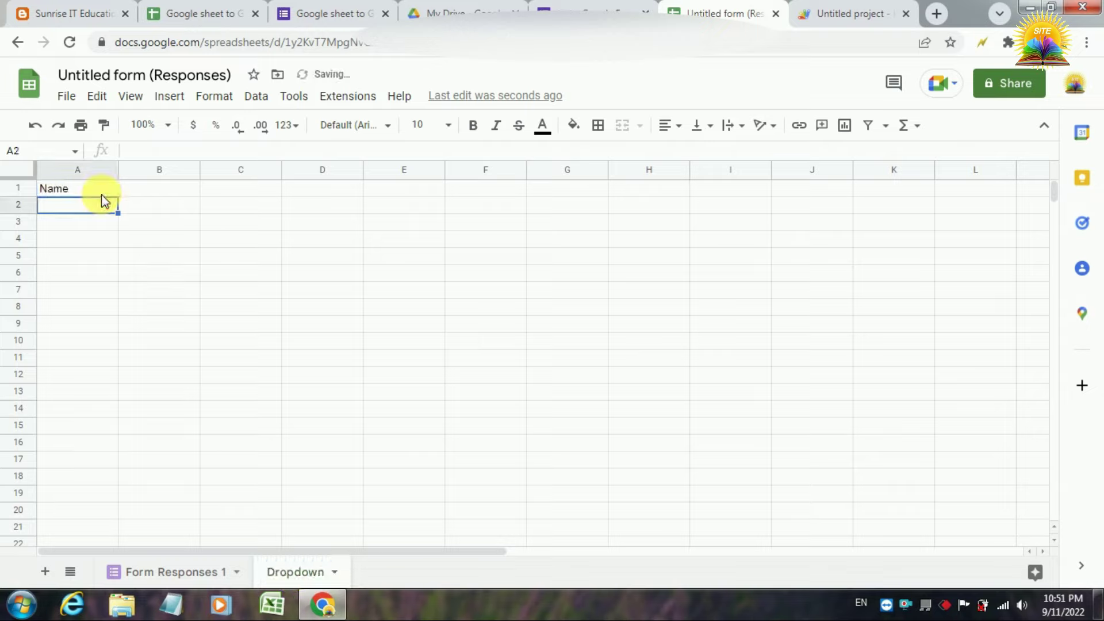
pyautogui.write('Su')
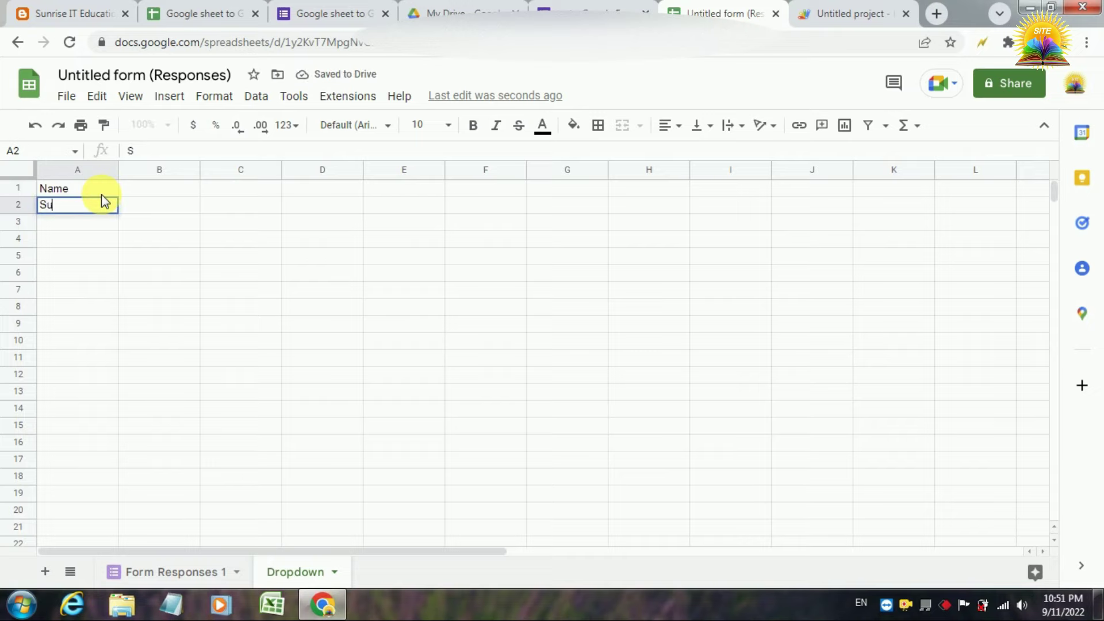
pyautogui.write('nday')
pyautogui.press('Return')
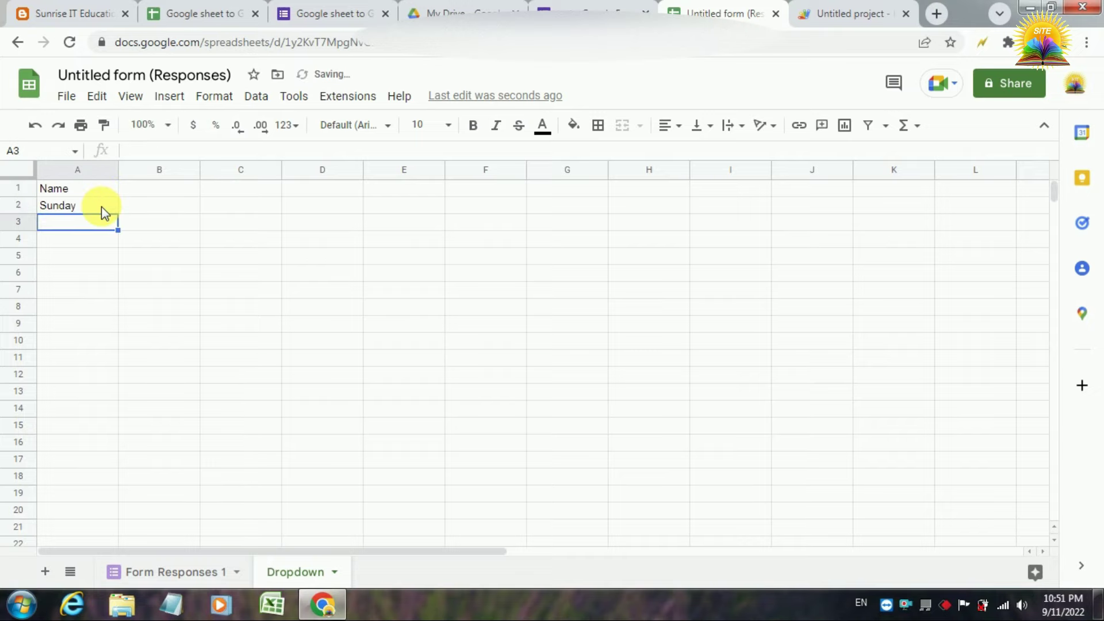
pyautogui.click(647, 280)
pyautogui.click(576, 12)
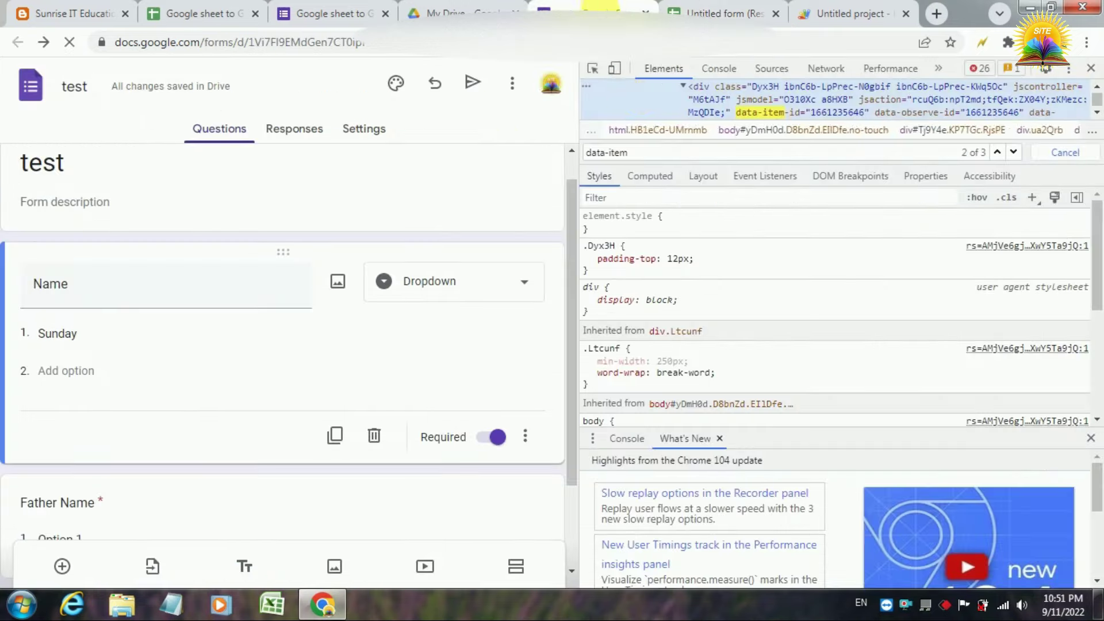
# Close DevTools, preview the form, and open the Name dropdown to see Sunday listed
pyautogui.click(1091, 69)
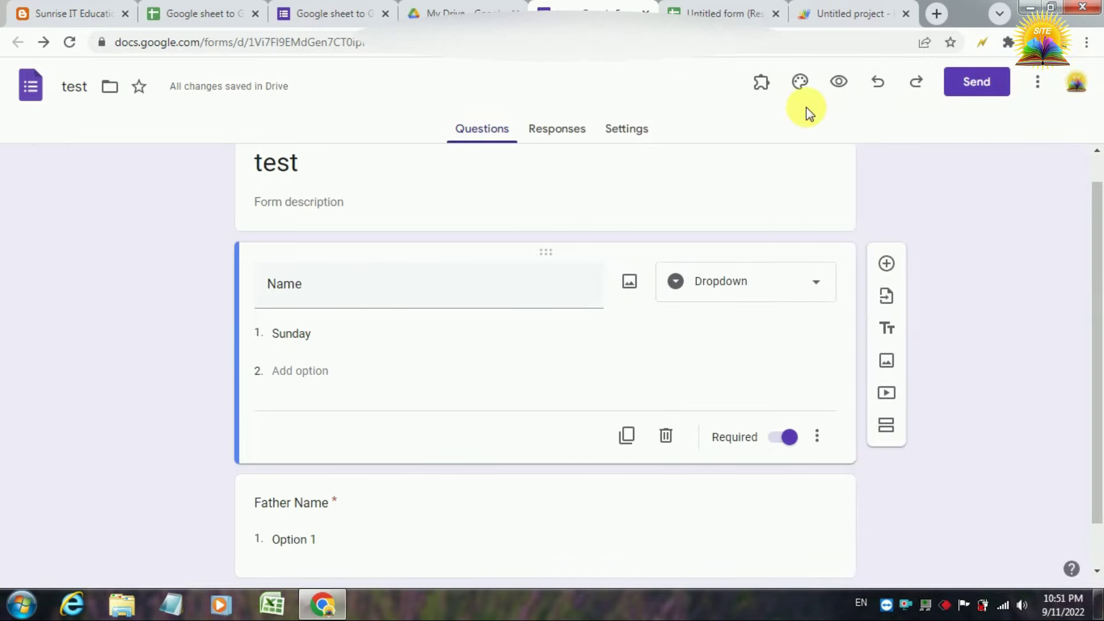
pyautogui.click(839, 82)
pyautogui.click(554, 8)
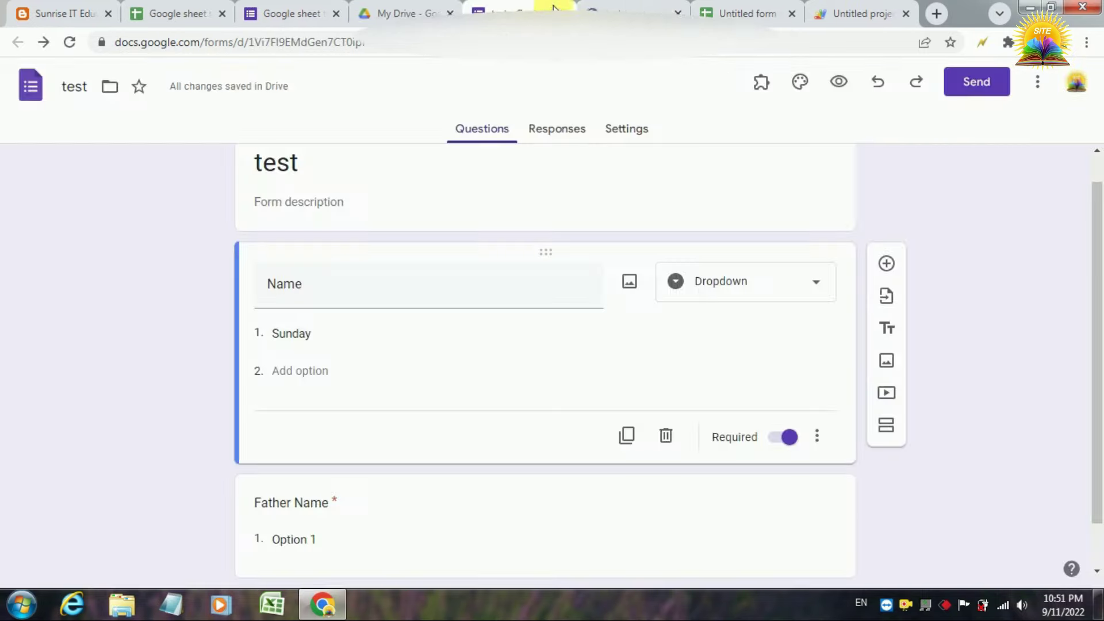
pyautogui.click(632, 8)
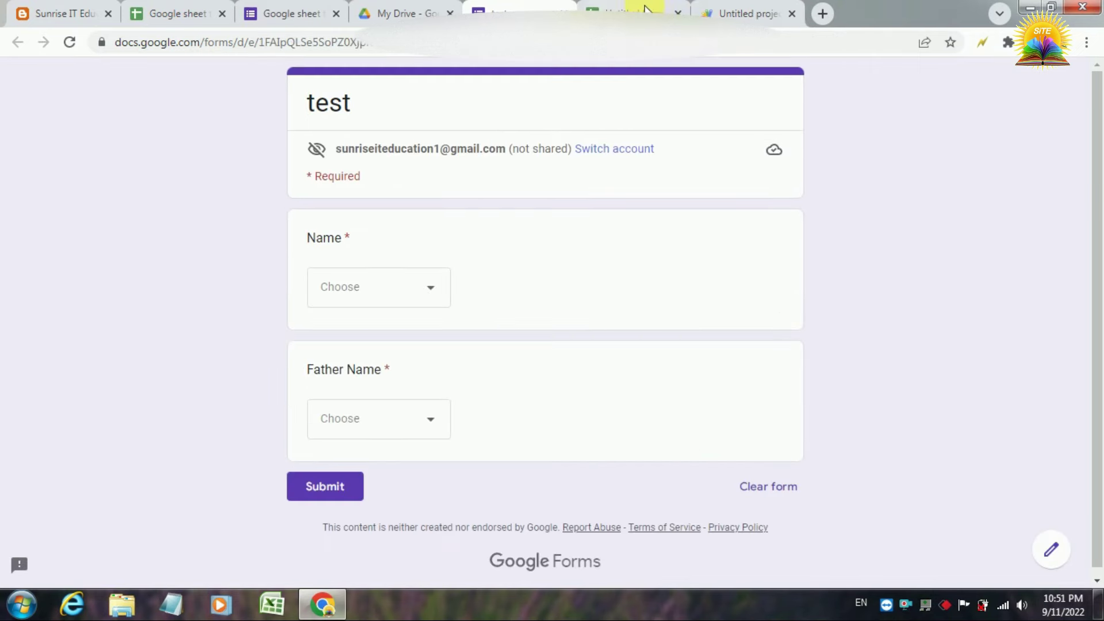
pyautogui.click(411, 290)
# Auto-fill Monday through Friday below Sunday, then reload the preview to check the Name options
pyautogui.click(722, 11)
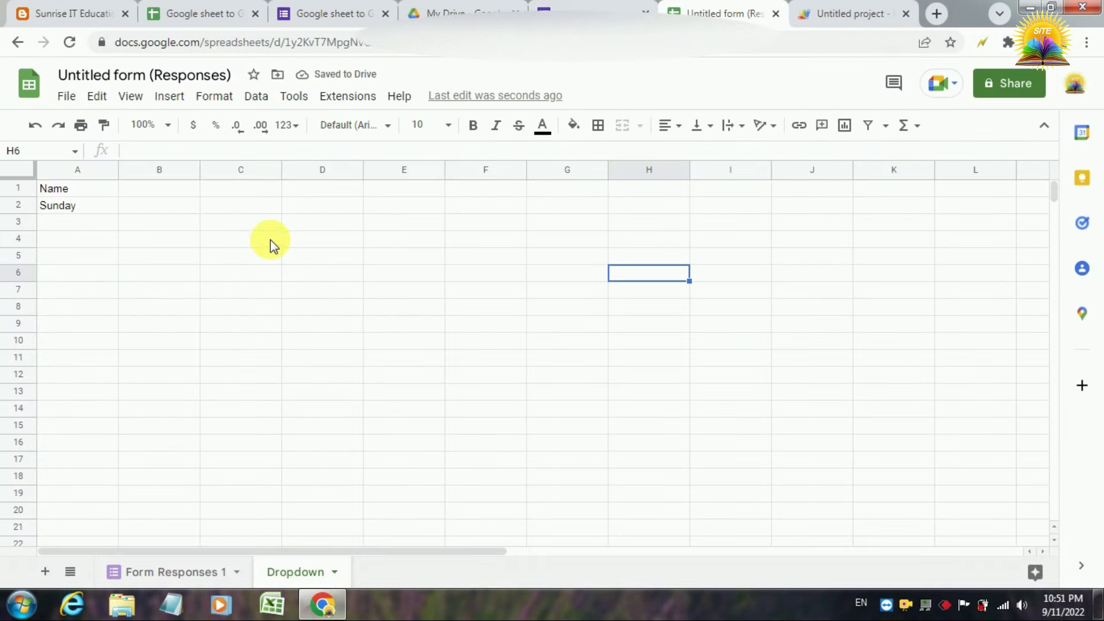
pyautogui.click(92, 208)
pyautogui.moveTo(116, 213); pyautogui.dragTo(117, 296)
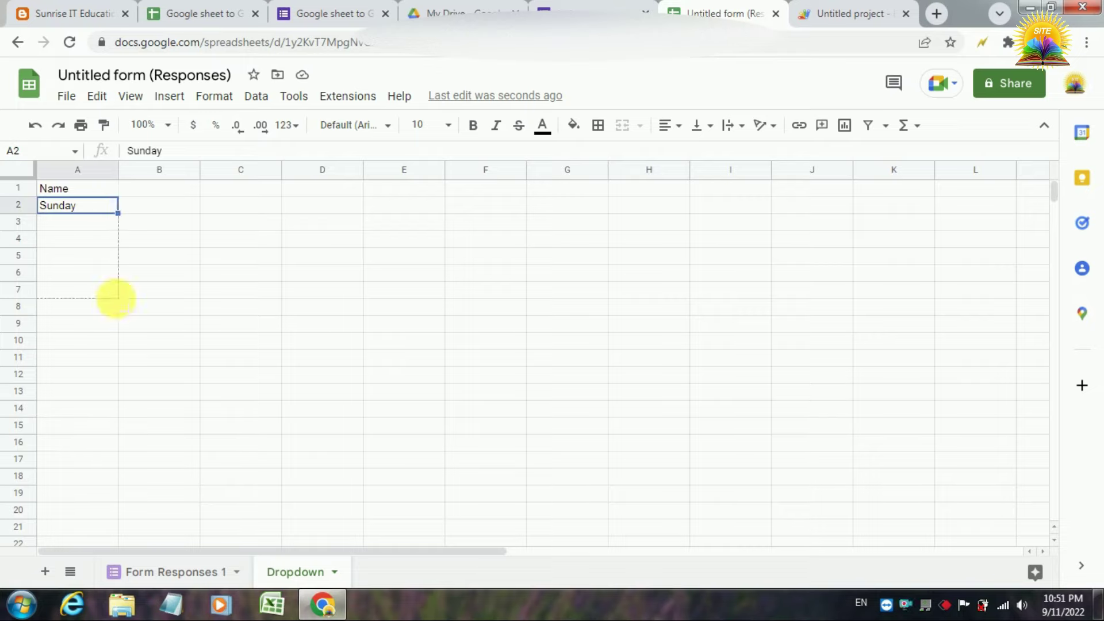
pyautogui.click(184, 270)
pyautogui.click(612, 8)
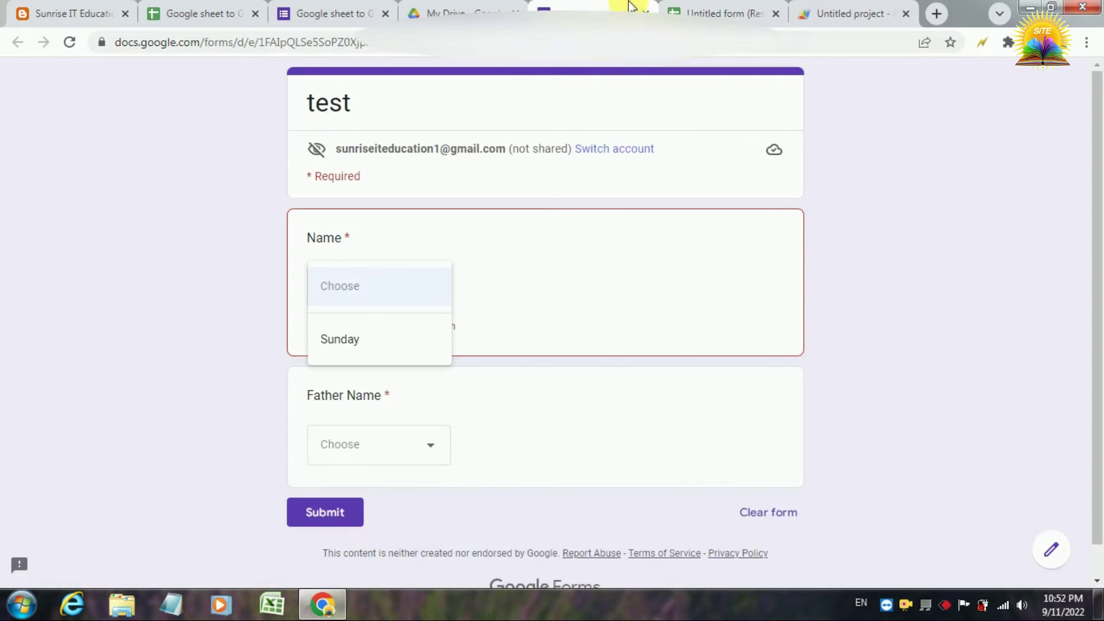
pyautogui.press('F5')
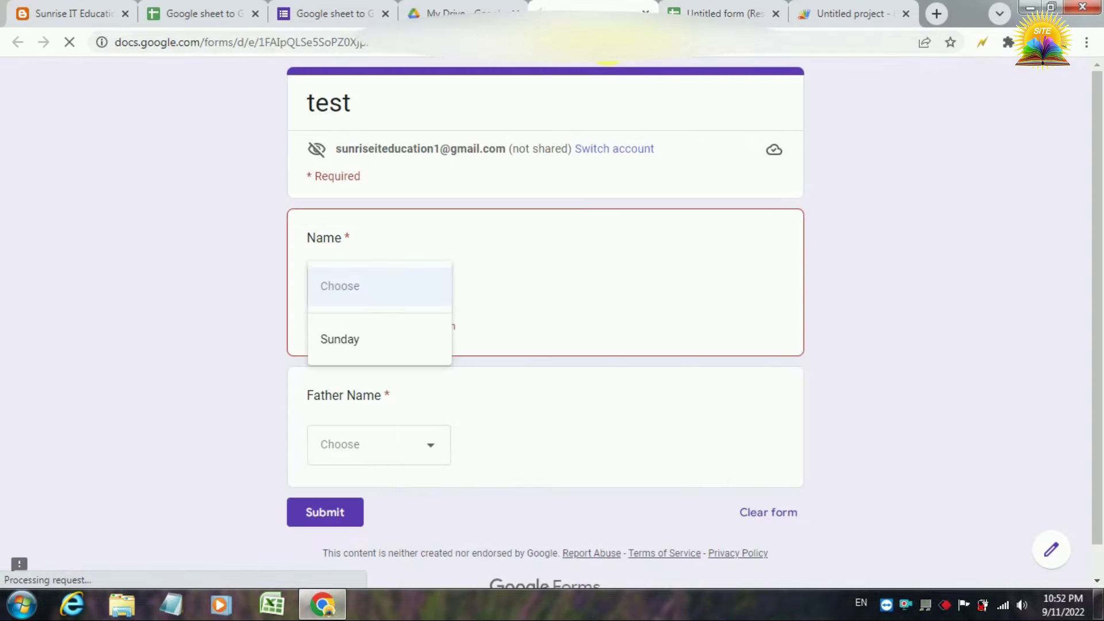
pyautogui.click(414, 296)
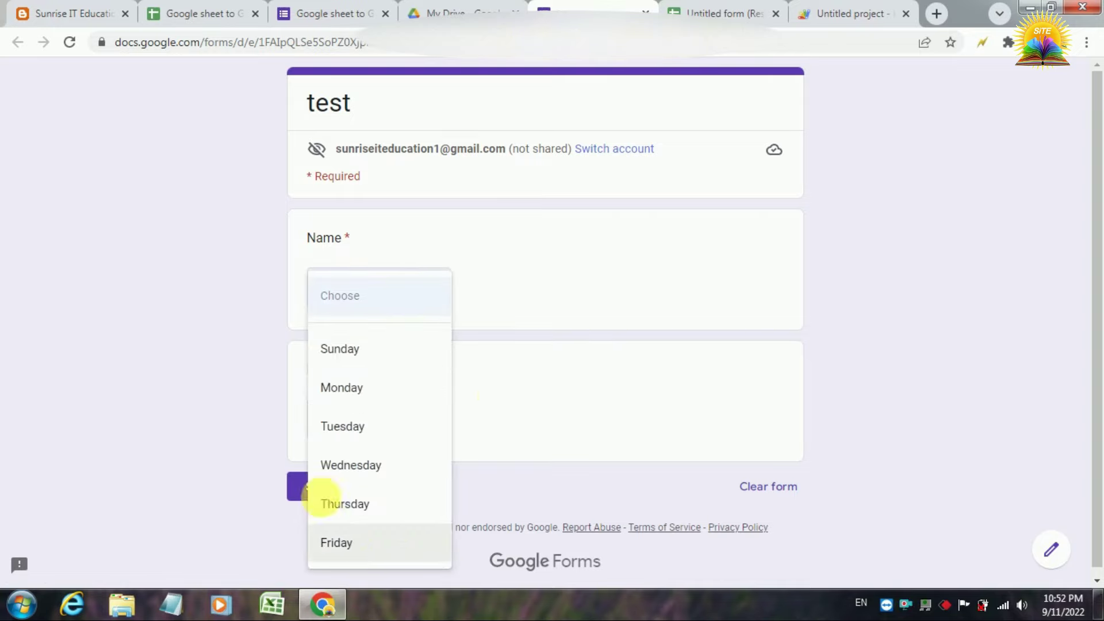
pyautogui.click(562, 360)
# Enter 1, 2, 3 in A8:A10 and extend the number series down column A
pyautogui.click(736, 12)
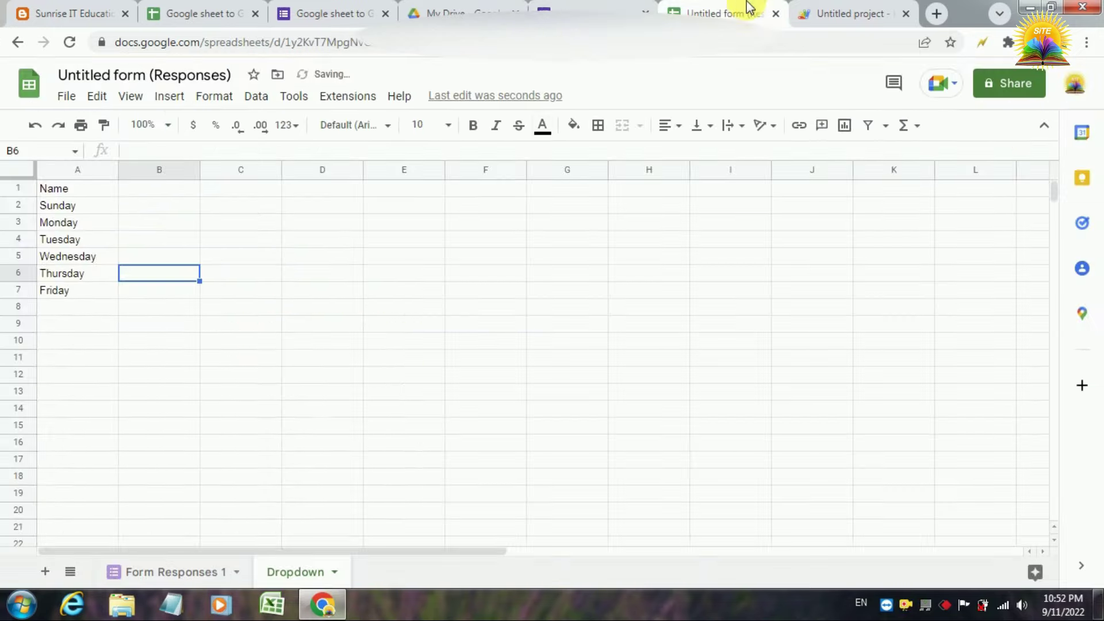
pyautogui.click(63, 313)
pyautogui.write('1')
pyautogui.press('Return')
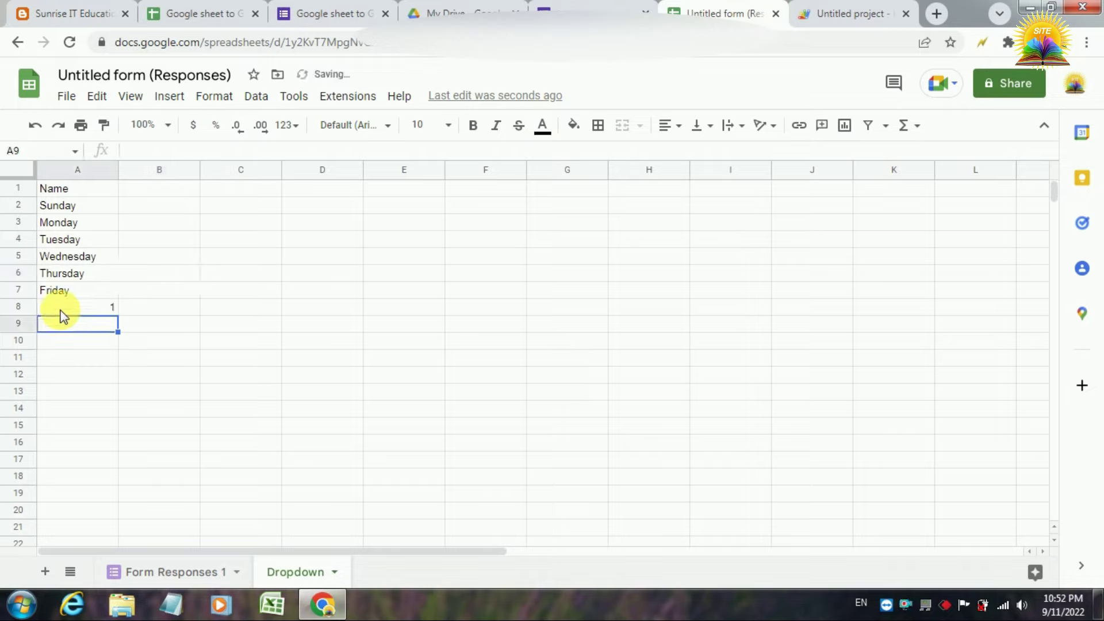
pyautogui.write('2')
pyautogui.press('Return')
pyautogui.write('3')
pyautogui.press('Return')
pyautogui.moveTo(61, 313)
pyautogui.mouseDown()
pyautogui.moveTo(112, 328)
pyautogui.moveTo(134, 553)
pyautogui.mouseUp()
pyautogui.click(176, 375)
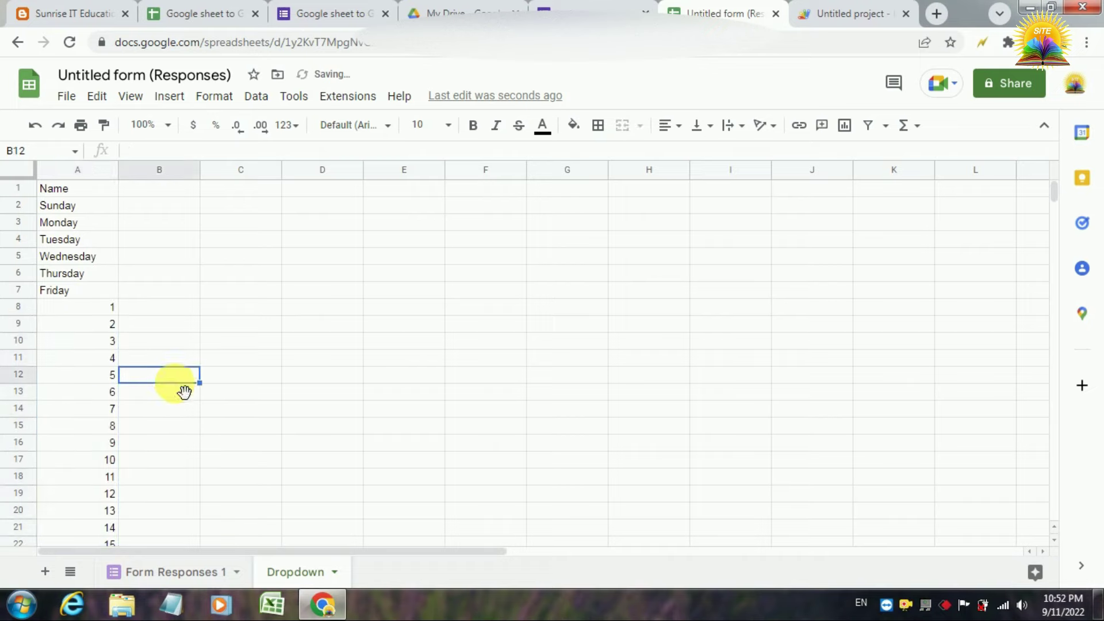
pyautogui.click(581, 13)
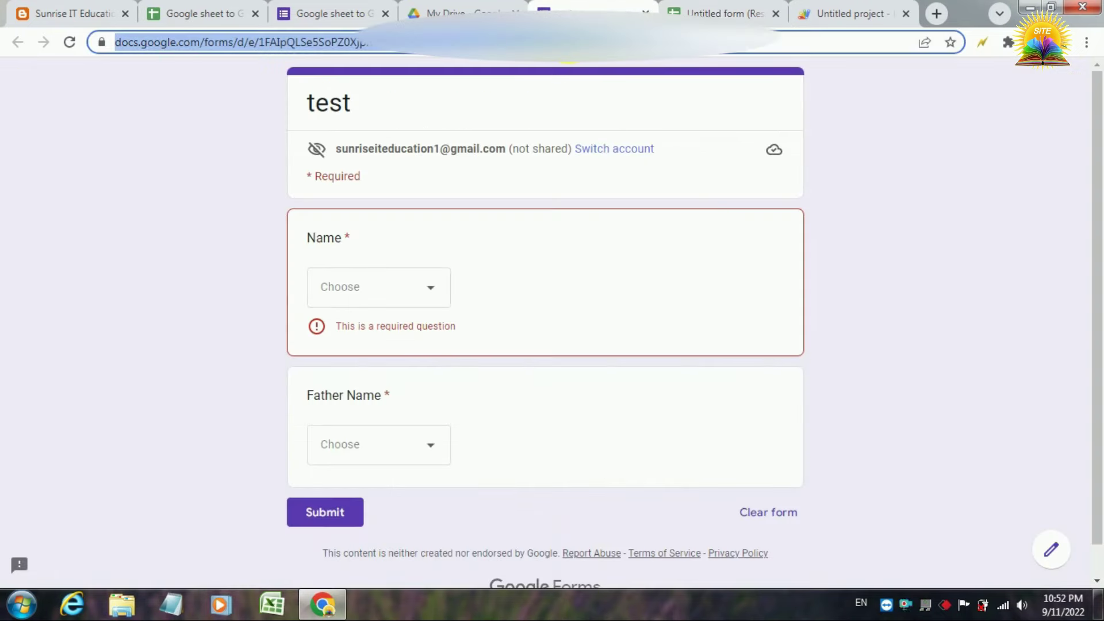
# Reload the preview and confirm the Name dropdown offers 1, 2, 3 onward after Friday
pyautogui.press('F5')
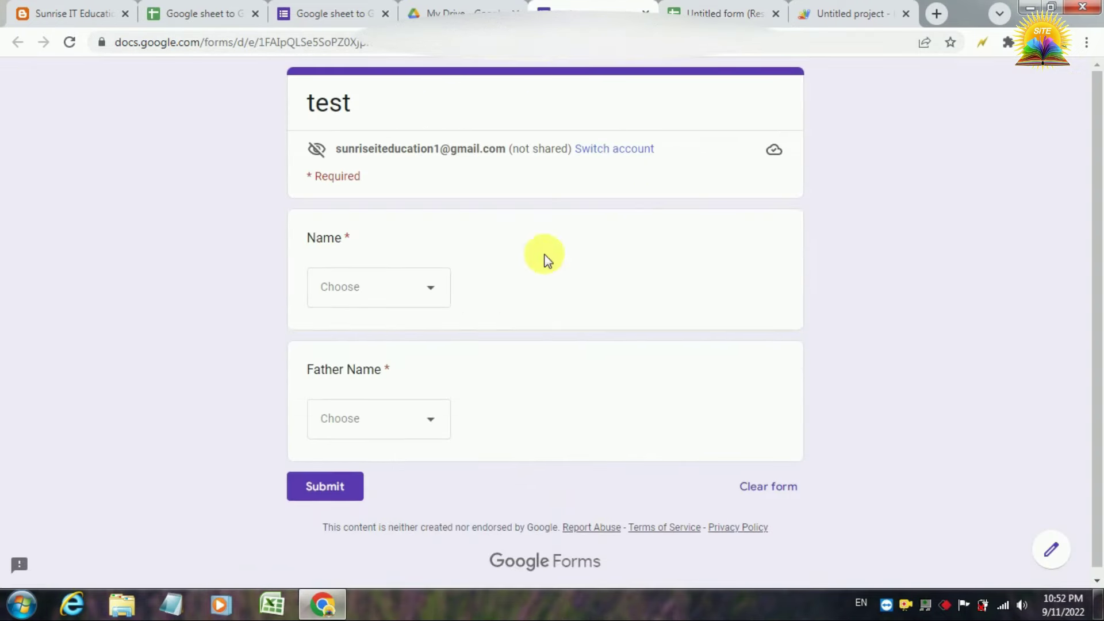
pyautogui.click(429, 285)
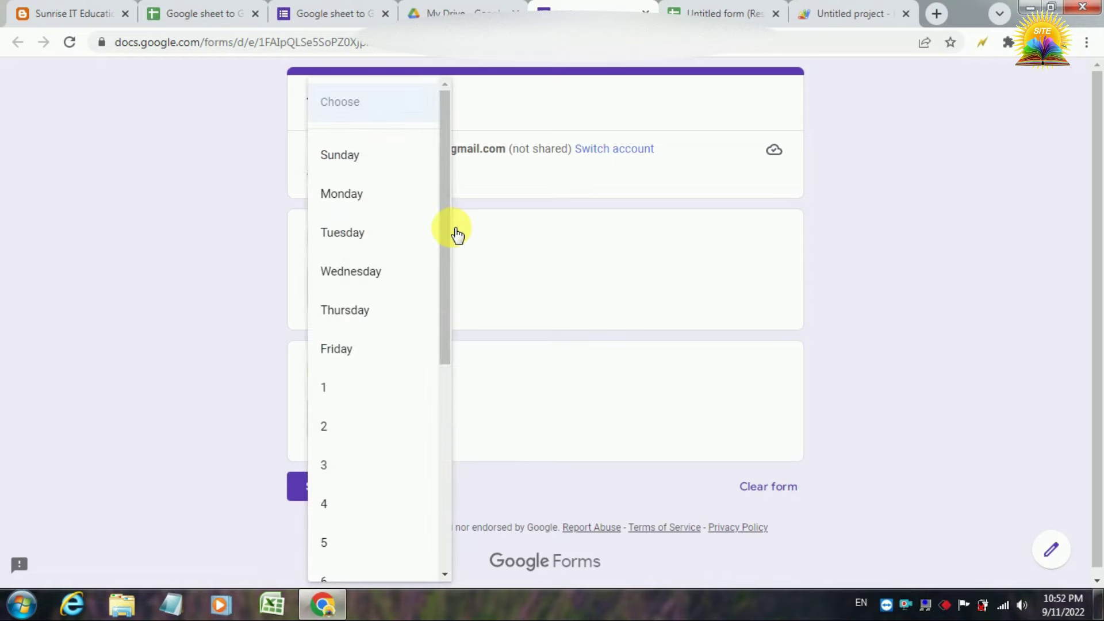
pyautogui.moveTo(444, 229); pyautogui.dragTo(501, 407)
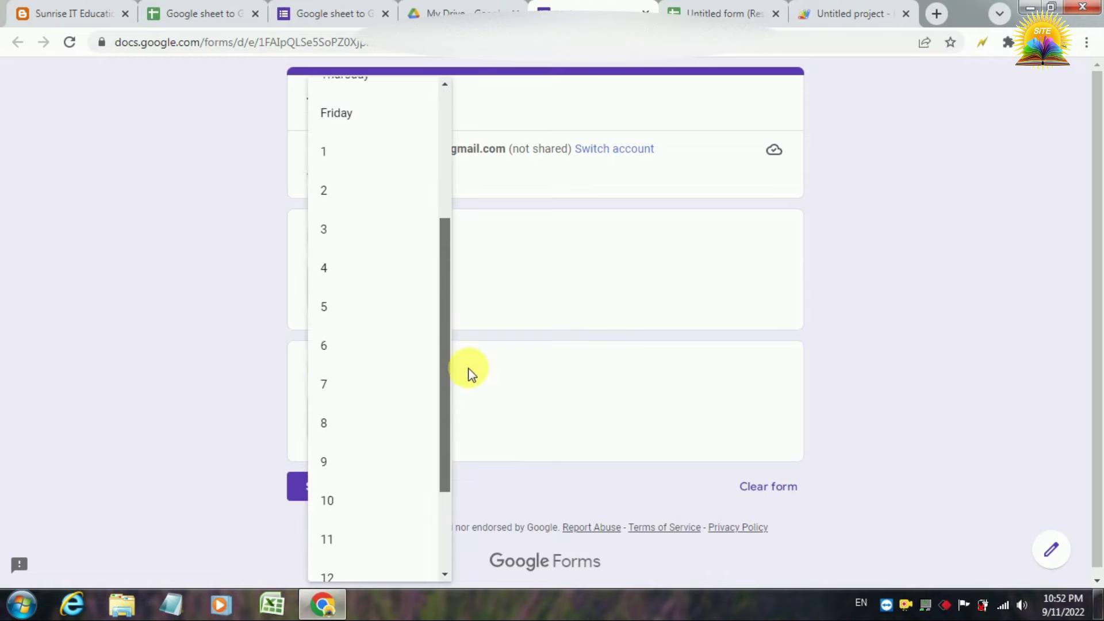
pyautogui.click(708, 7)
pyautogui.click(581, 6)
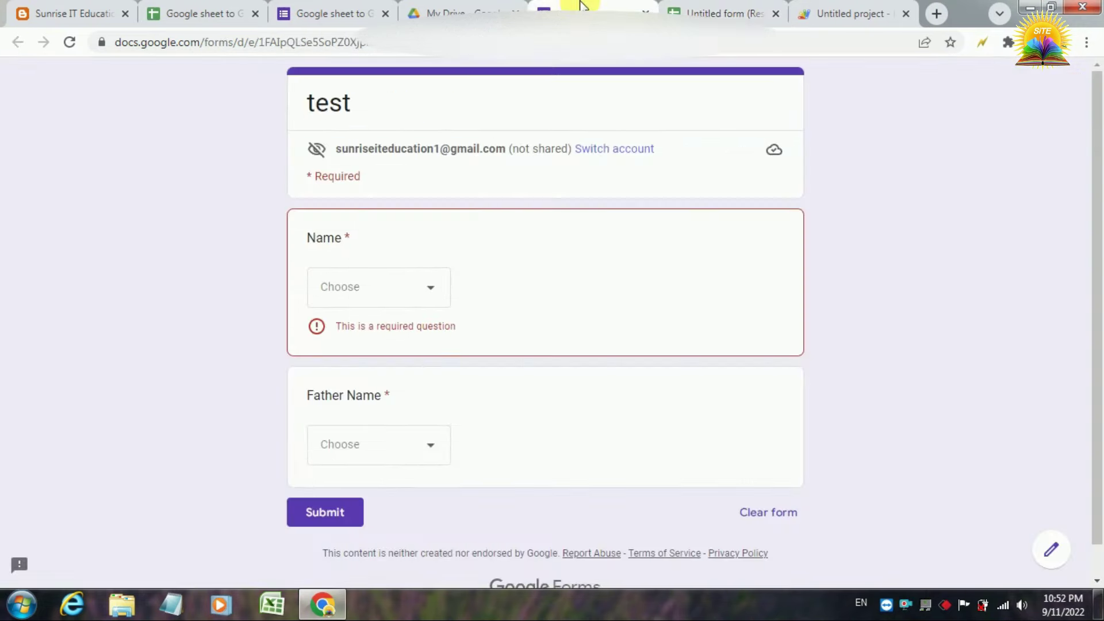